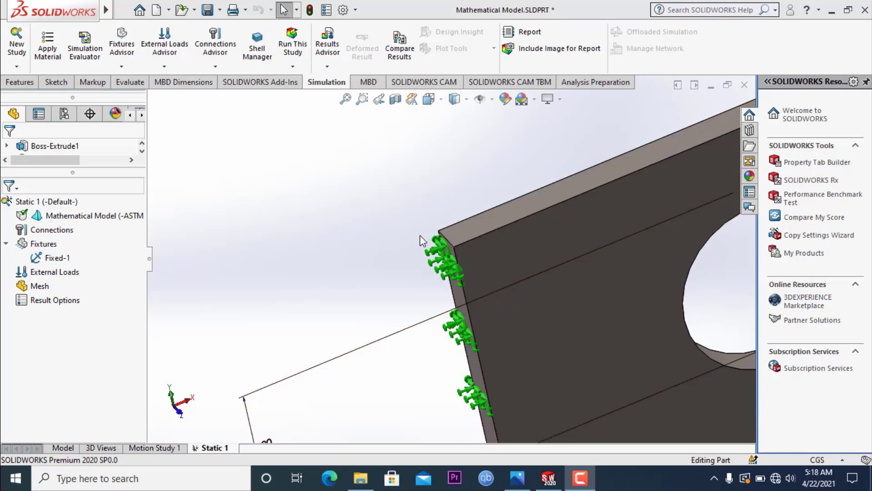
pyautogui.click(124, 66)
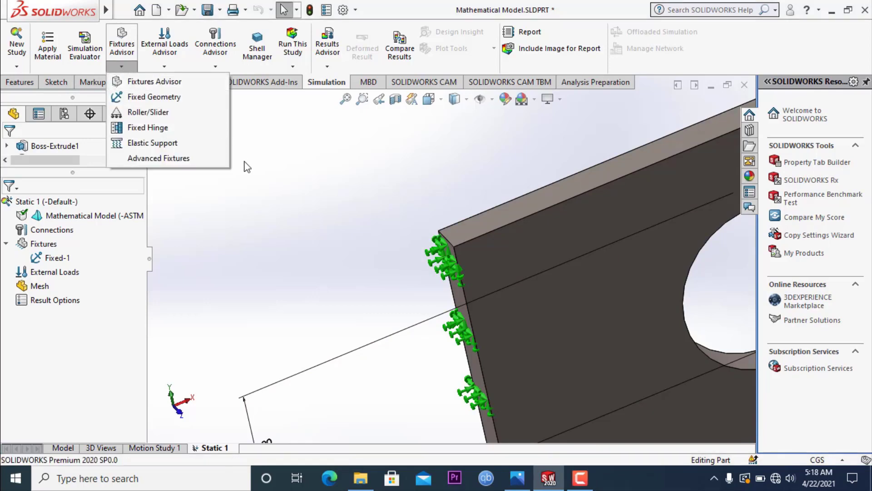
pyautogui.click(294, 218)
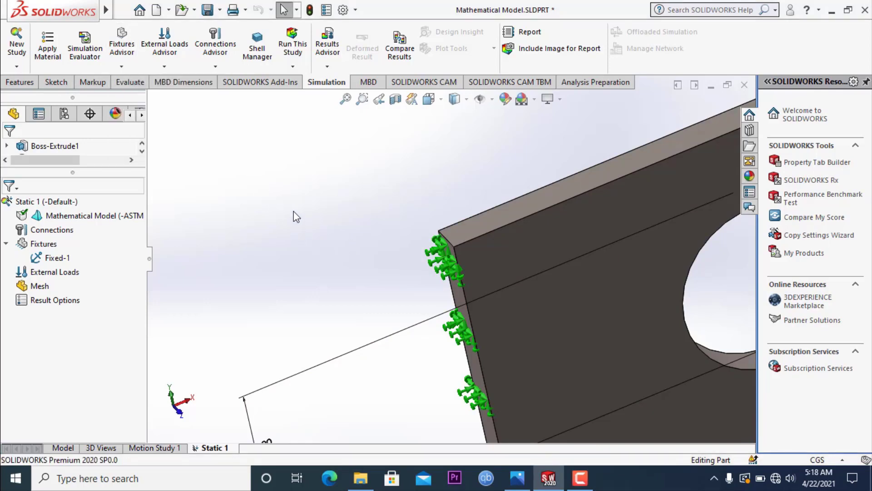
pyautogui.scroll(-1, 448, 271)
pyautogui.scroll(-1, 448, 271)
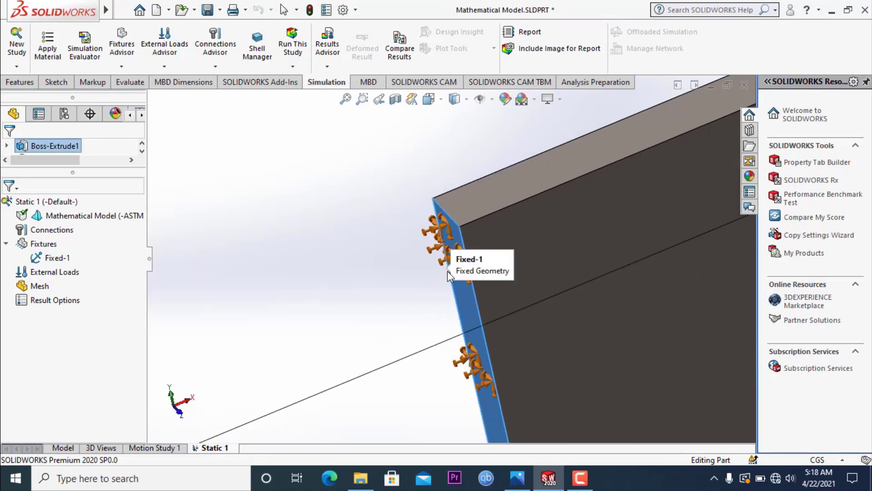
pyautogui.click(124, 68)
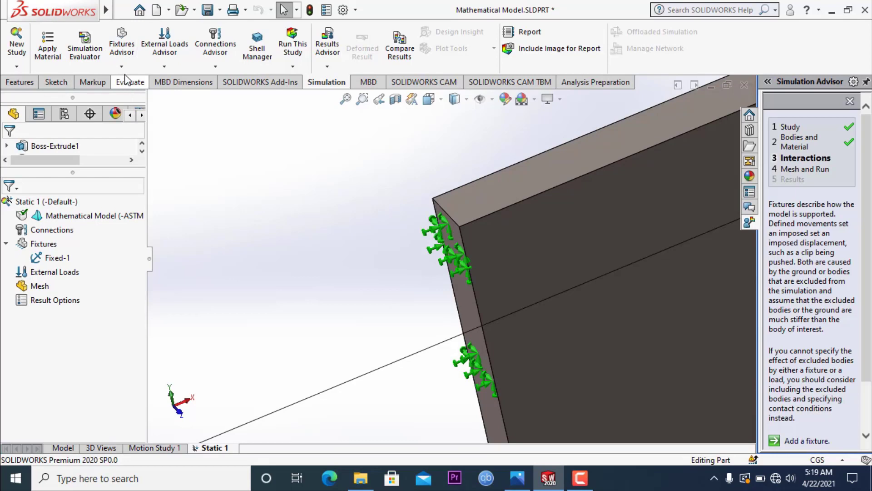
pyautogui.click(122, 66)
pyautogui.click(133, 98)
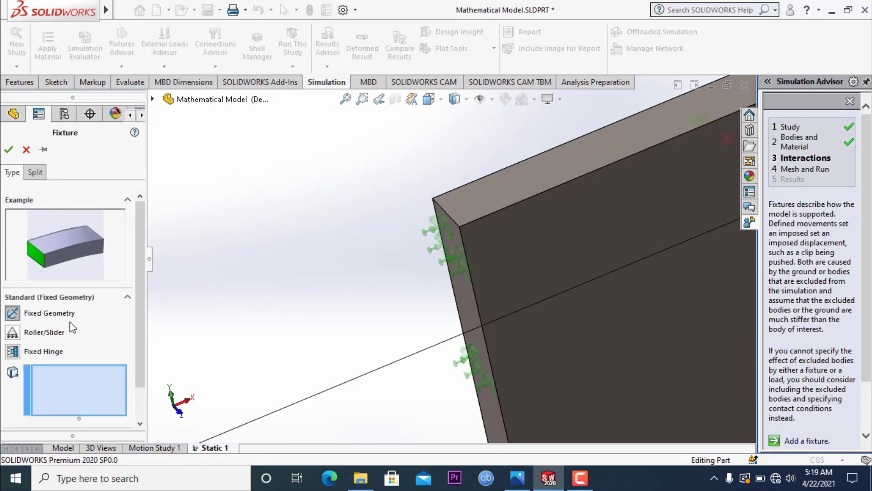
pyautogui.click(26, 149)
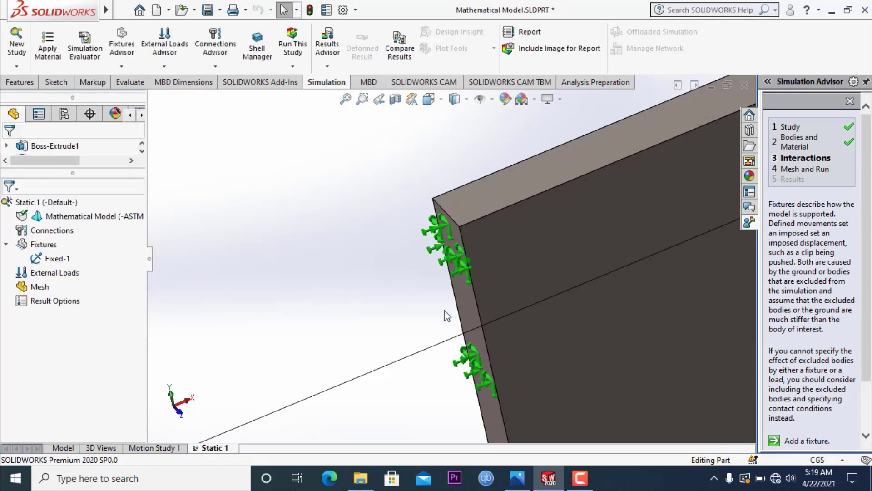
# Step: Rename the fixed geometry fixture in the study as "Mathematical model Fixure 1"
pyautogui.click(60, 259)
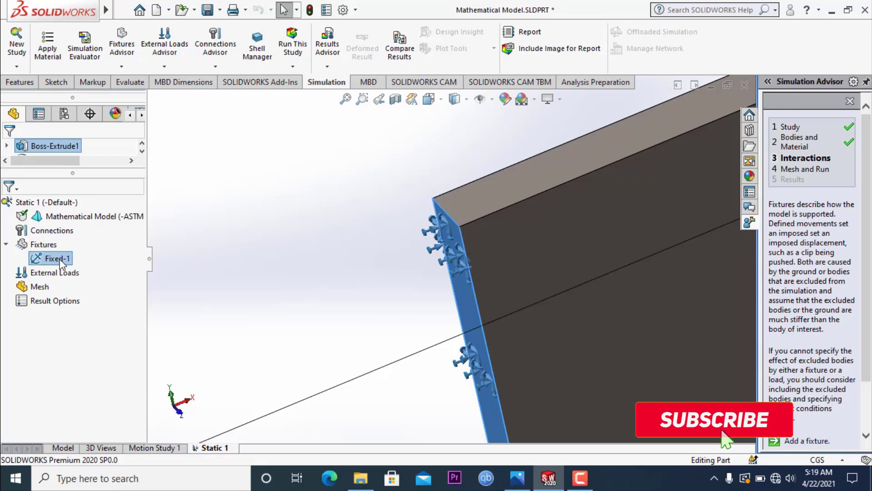
pyautogui.click(60, 259)
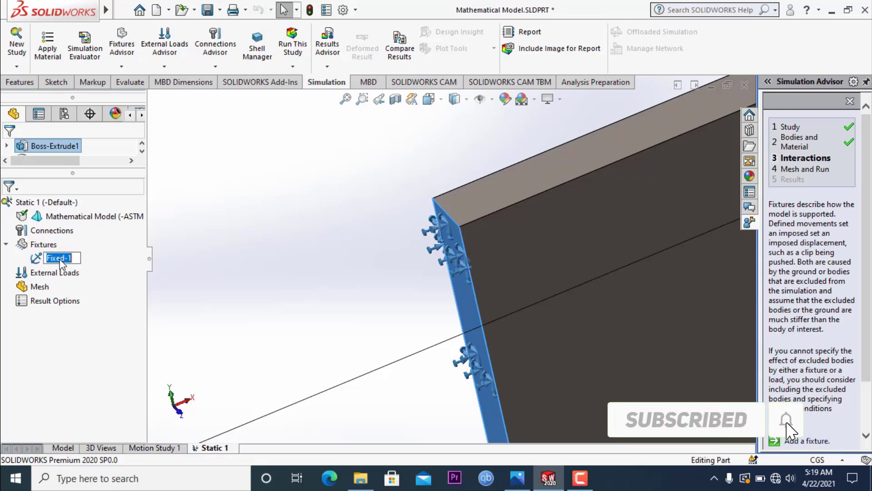
pyautogui.press('BackSpace')
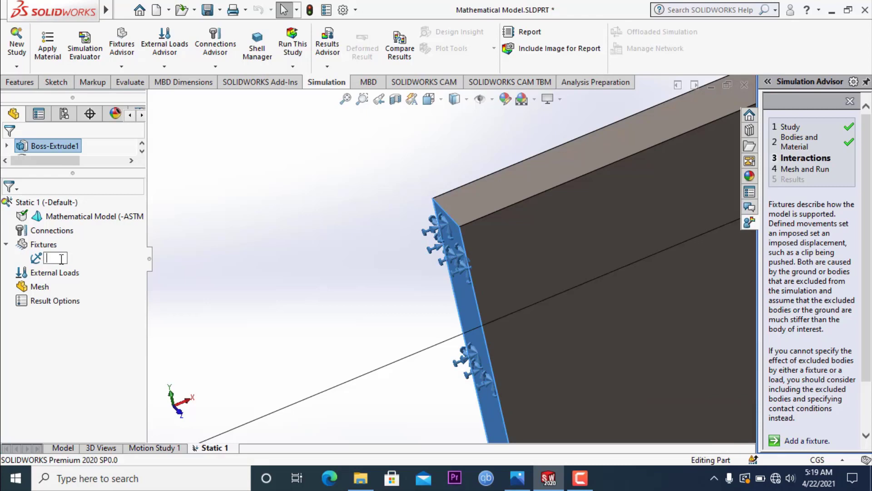
pyautogui.write('Mathematical mo')
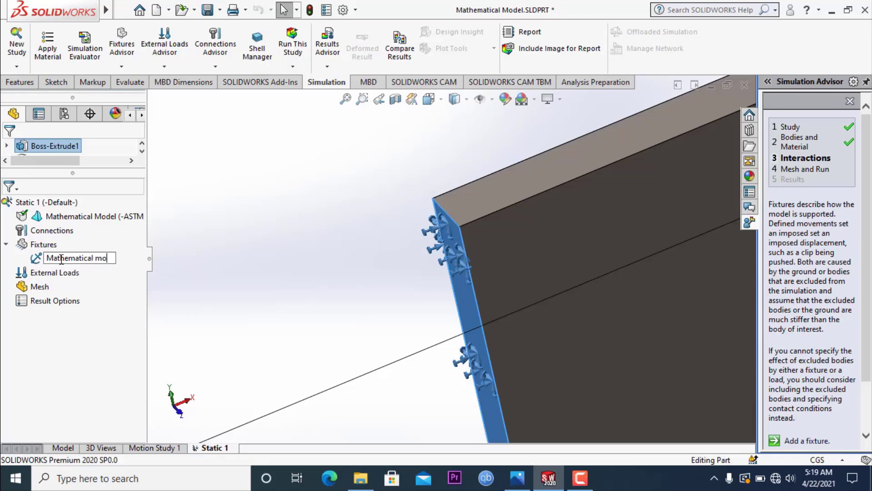
pyautogui.write('del Fixure 1')
pyautogui.press('Return')
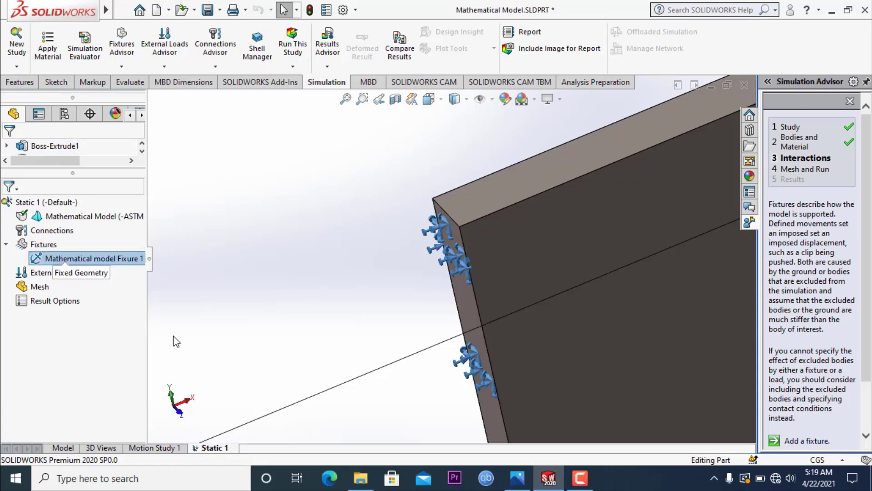
# Step: Turn off the display of feature dimensions on the plate through the part's annotation settings
pyautogui.scroll(10, 492, 285)
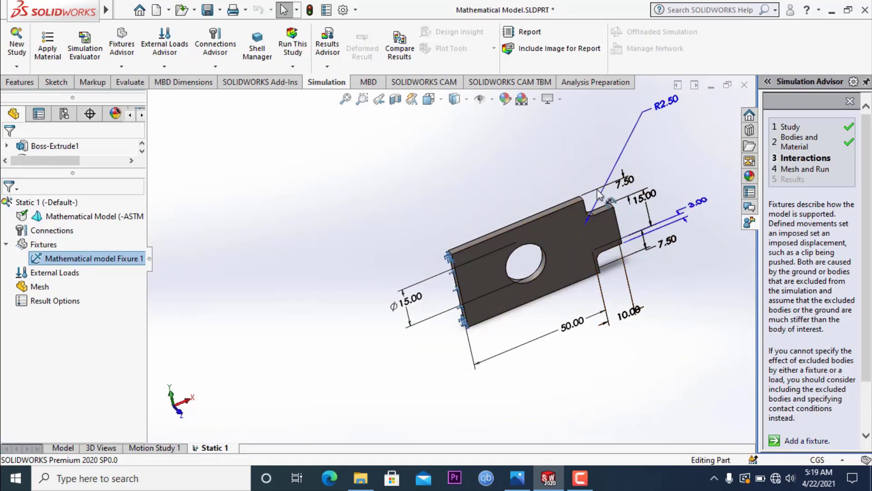
pyautogui.scroll(-2, 628, 228)
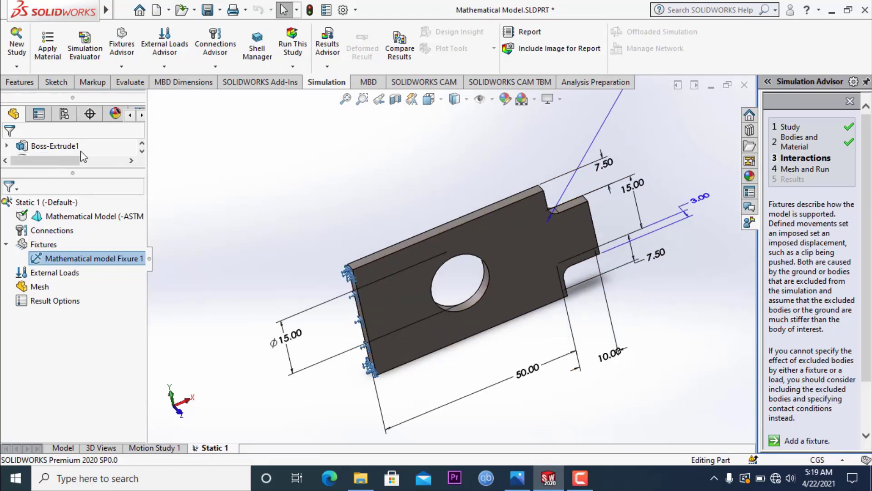
pyautogui.moveTo(72, 173)
pyautogui.mouseDown()
pyautogui.moveTo(62, 262)
pyautogui.moveTo(76, 279)
pyautogui.moveTo(84, 336)
pyautogui.mouseUp()
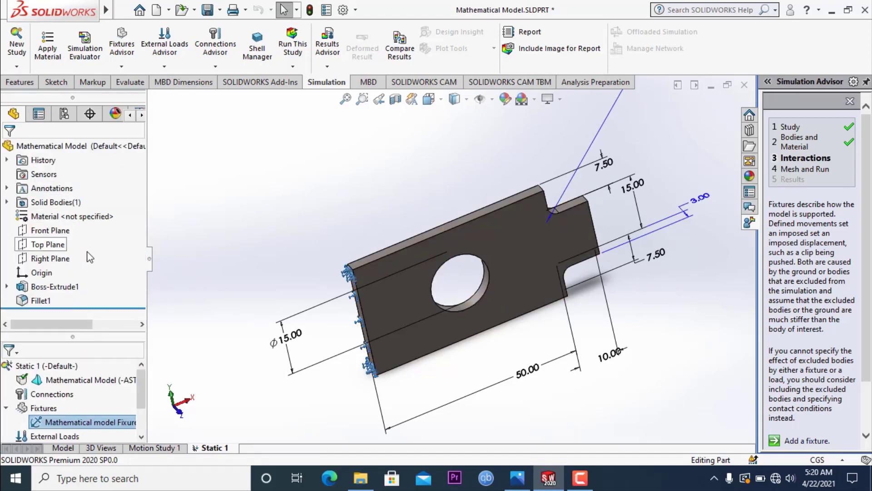
pyautogui.rightClick(45, 186)
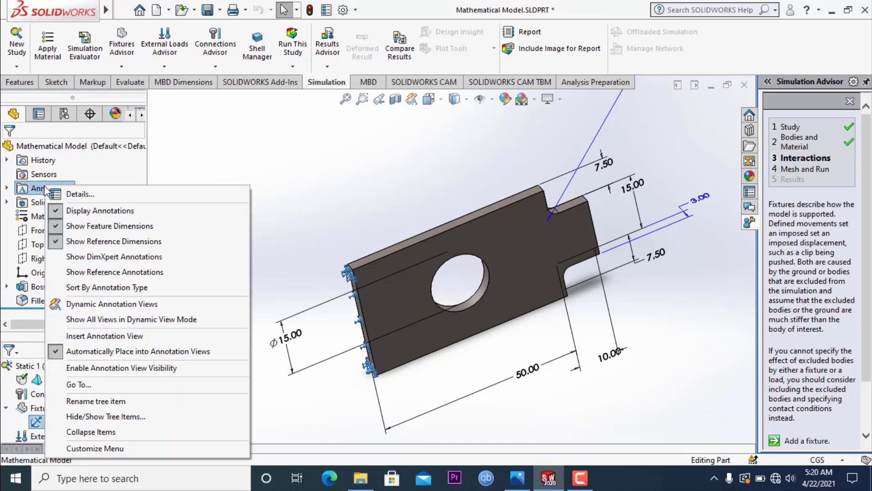
pyautogui.click(57, 228)
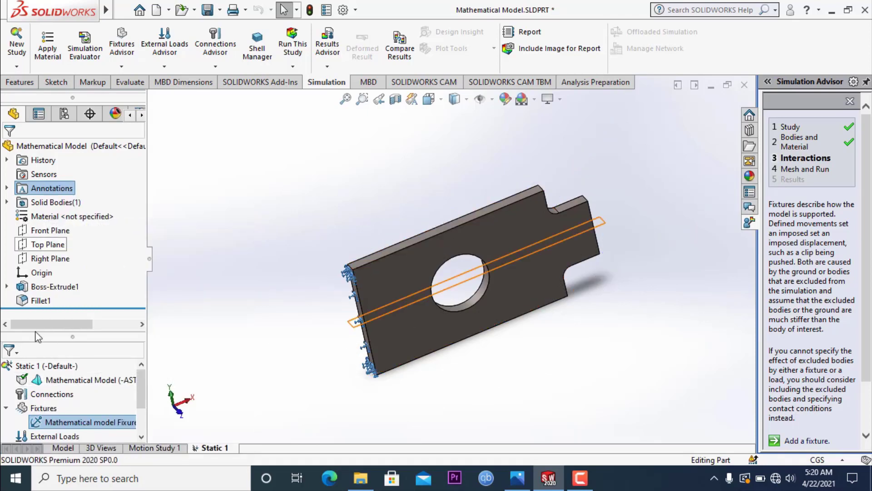
pyautogui.moveTo(74, 339); pyautogui.dragTo(80, 144)
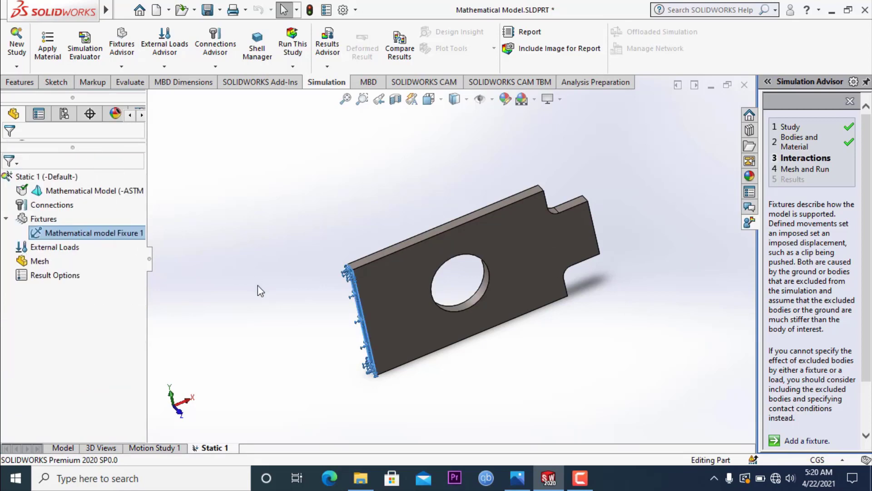
pyautogui.click(280, 271)
# Step: Examine the fixture symbols on the plate's fixed end face and the available fixture and external load types
pyautogui.scroll(-5, 361, 291)
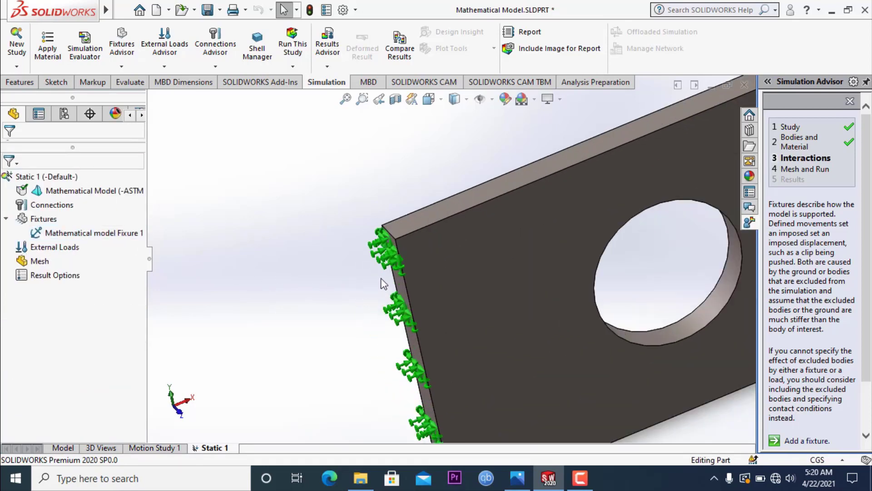
pyautogui.click(417, 236)
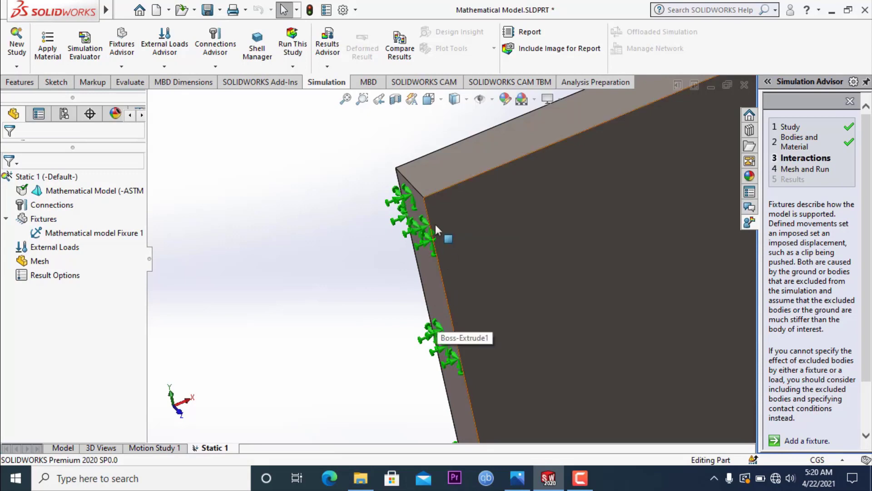
pyautogui.scroll(-2, 427, 229)
pyautogui.scroll(-3, 418, 232)
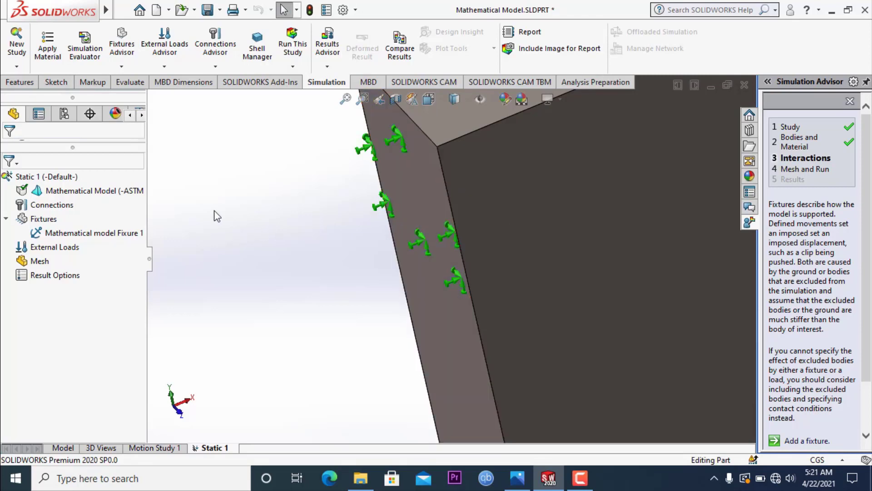
pyautogui.click(167, 70)
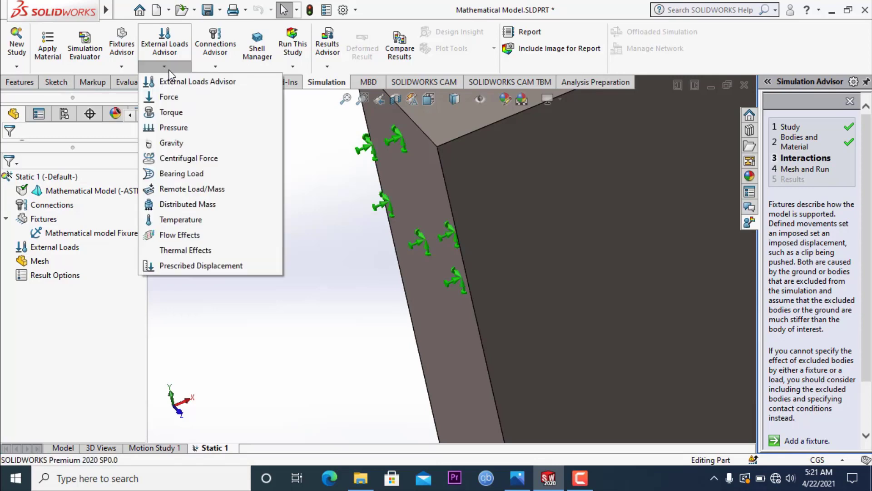
pyautogui.click(121, 66)
pyautogui.click(122, 67)
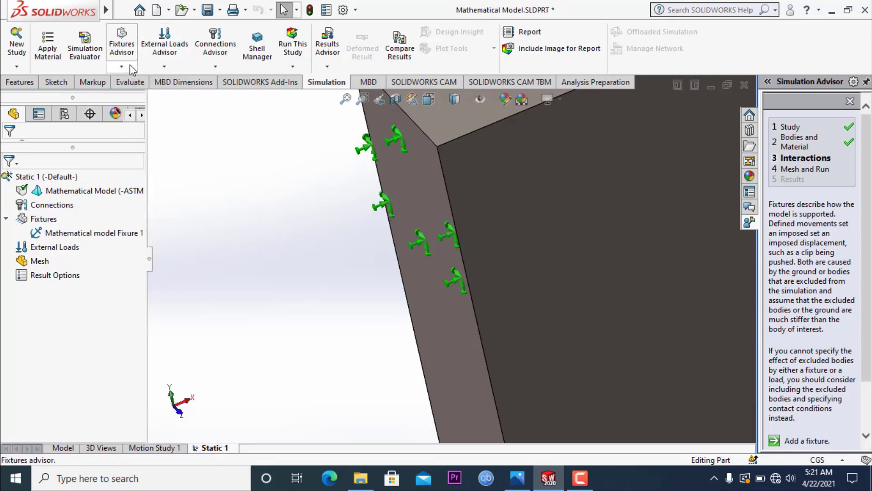
pyautogui.click(121, 66)
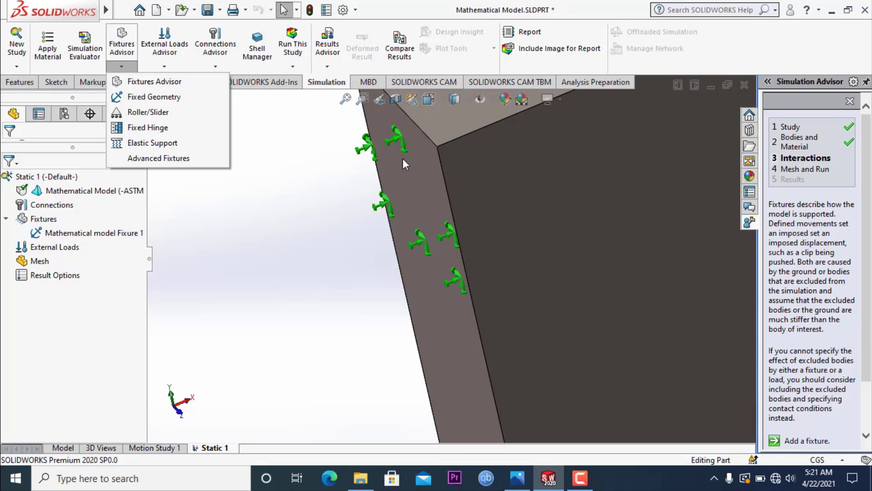
pyautogui.click(307, 169)
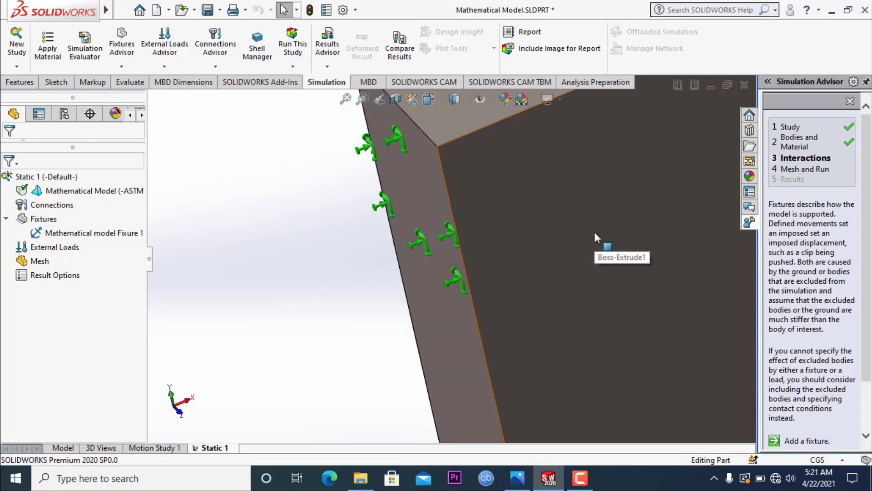
# Step: Start a Force load and select the plate's long upper side face as the loaded face
pyautogui.scroll(4, 594, 232)
pyautogui.scroll(5, 630, 295)
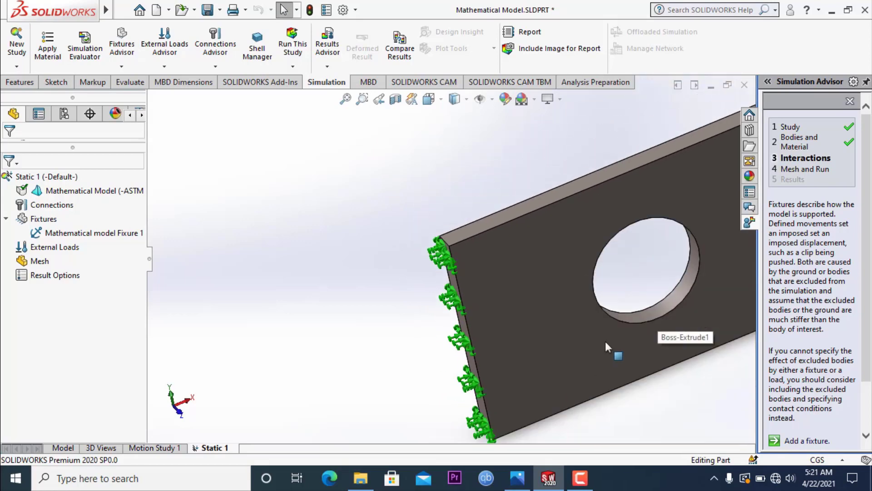
pyautogui.scroll(-2, 582, 289)
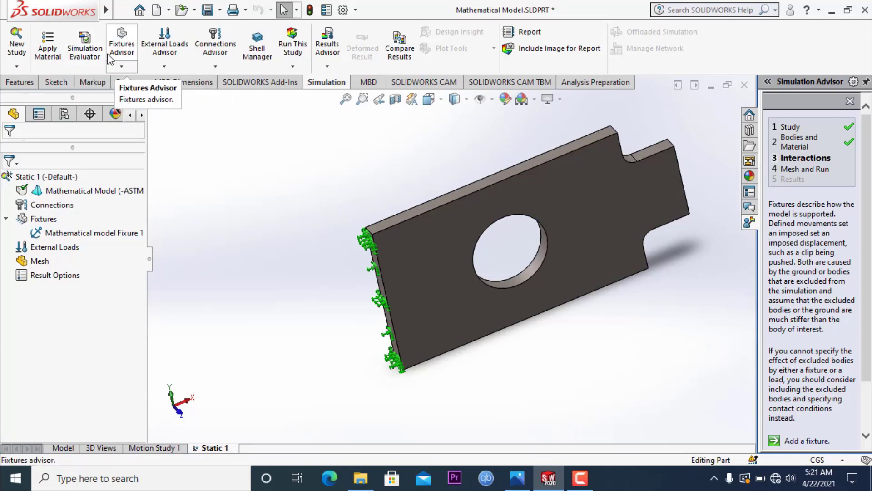
pyautogui.click(166, 67)
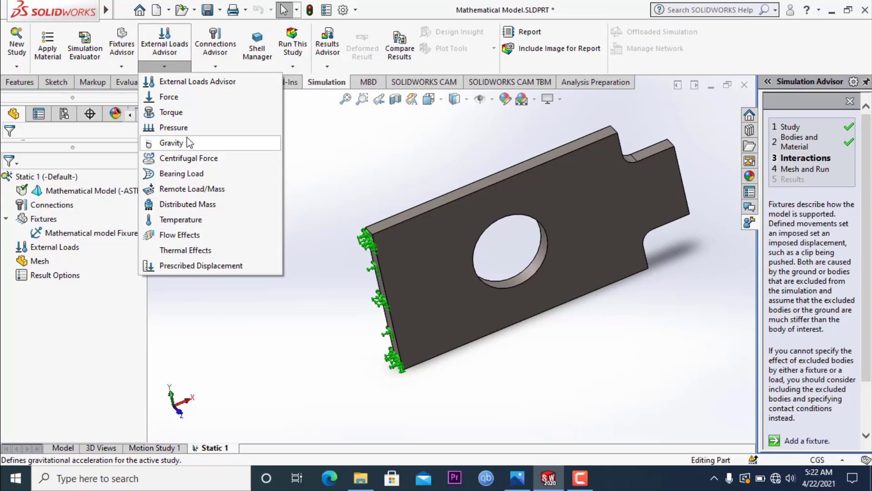
pyautogui.click(199, 101)
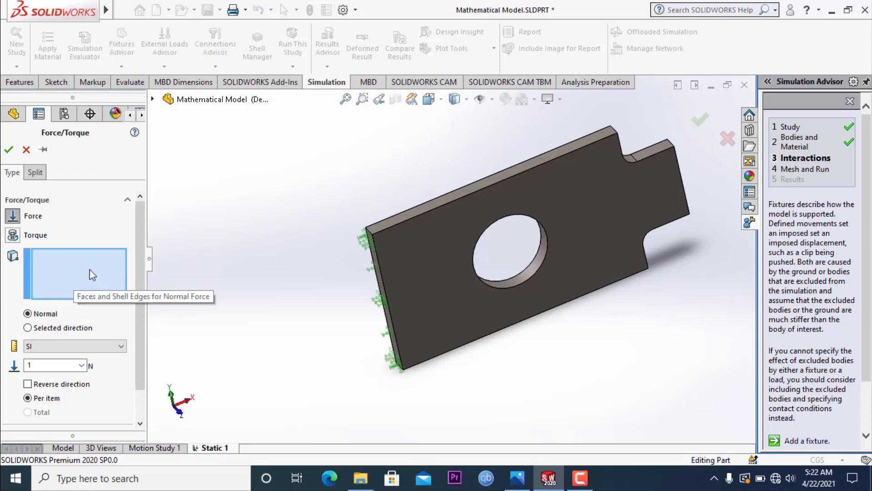
pyautogui.moveTo(140, 257); pyautogui.dragTo(140, 304)
pyautogui.scroll(-4, 445, 206)
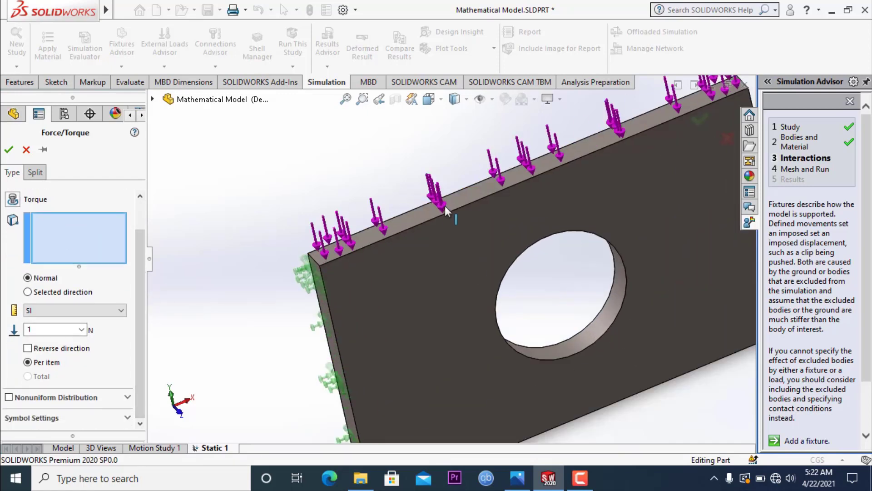
pyautogui.click(471, 207)
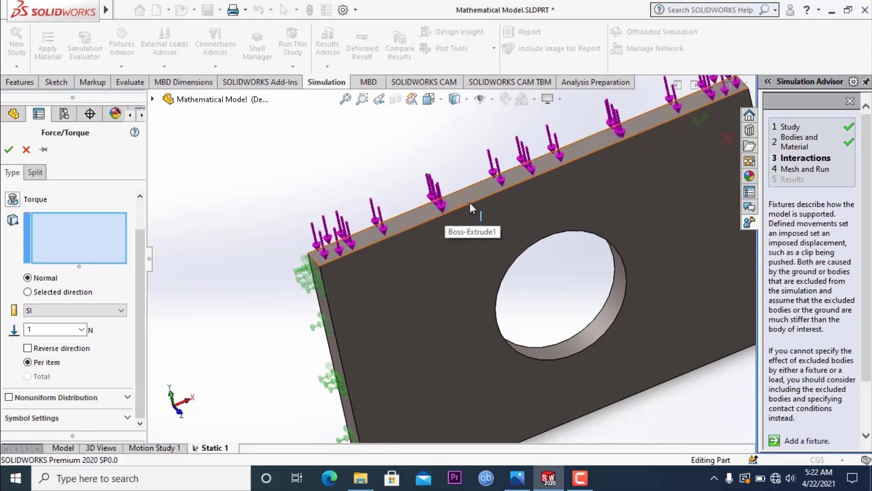
pyautogui.click(466, 202)
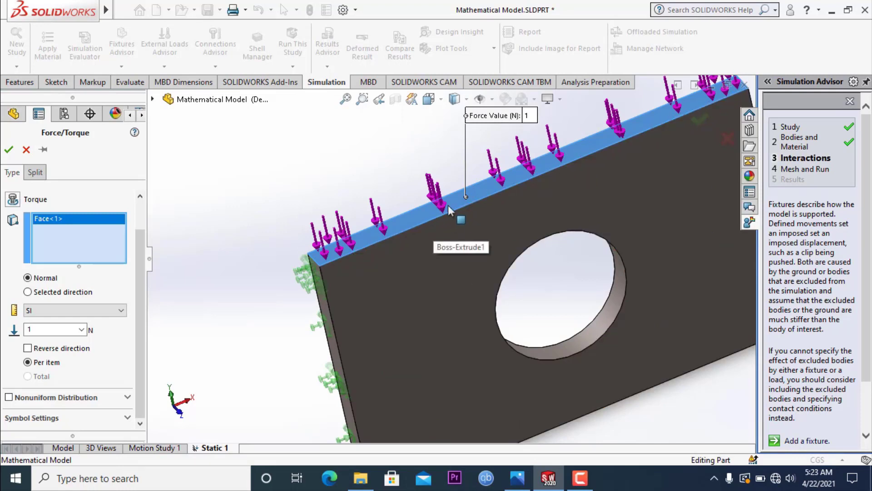
# Step: Apply the force in a selected direction along the loaded face's long front edge, and reverse that direction
pyautogui.click(28, 293)
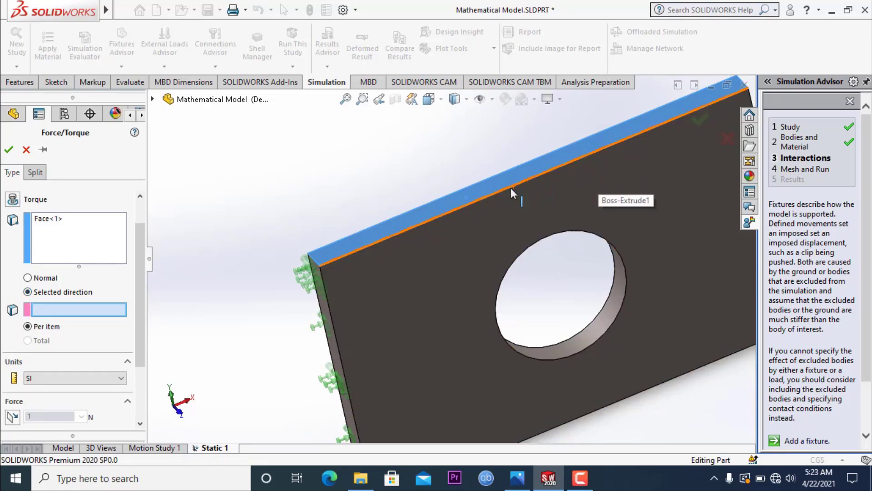
pyautogui.click(538, 176)
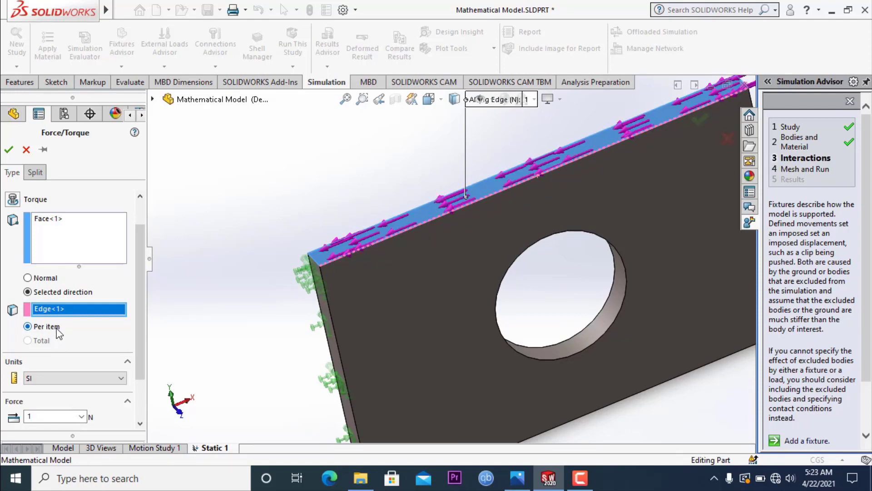
pyautogui.scroll(-2, 48, 288)
pyautogui.moveTo(140, 343); pyautogui.dragTo(140, 387)
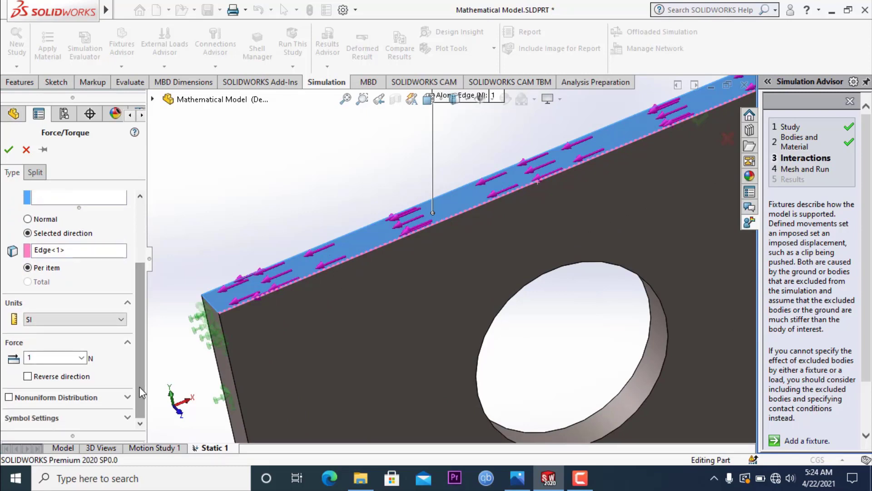
pyautogui.click(28, 376)
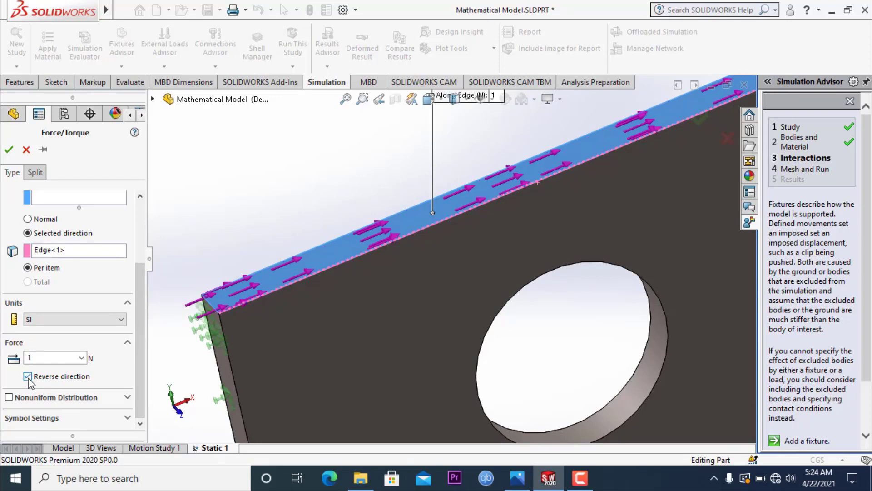
# Step: Turn off the force's reversed direction and replace the loaded face with the hole's inner cylindrical face
pyautogui.click(27, 377)
pyautogui.scroll(1, 138, 353)
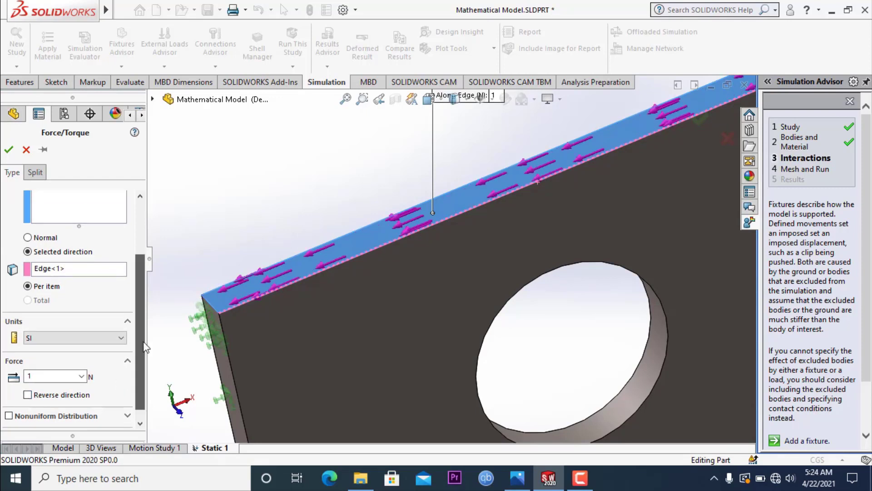
pyautogui.scroll(4, 144, 347)
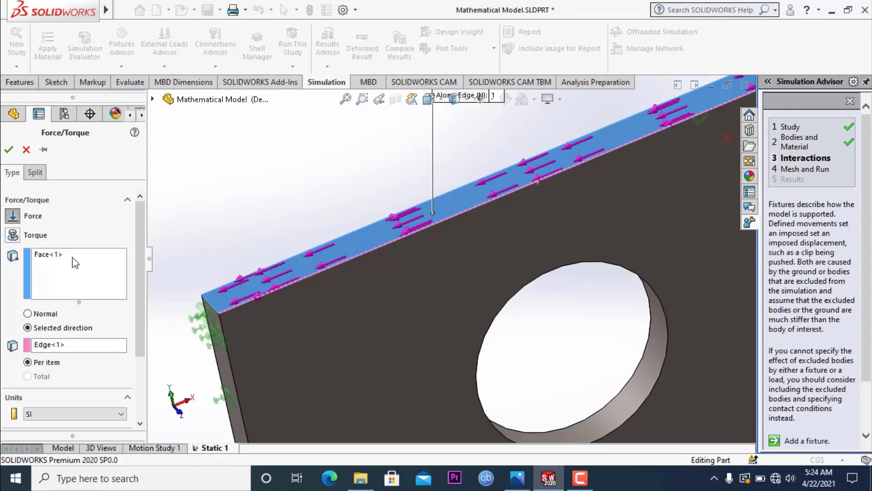
pyautogui.click(54, 255)
pyautogui.press('Delete')
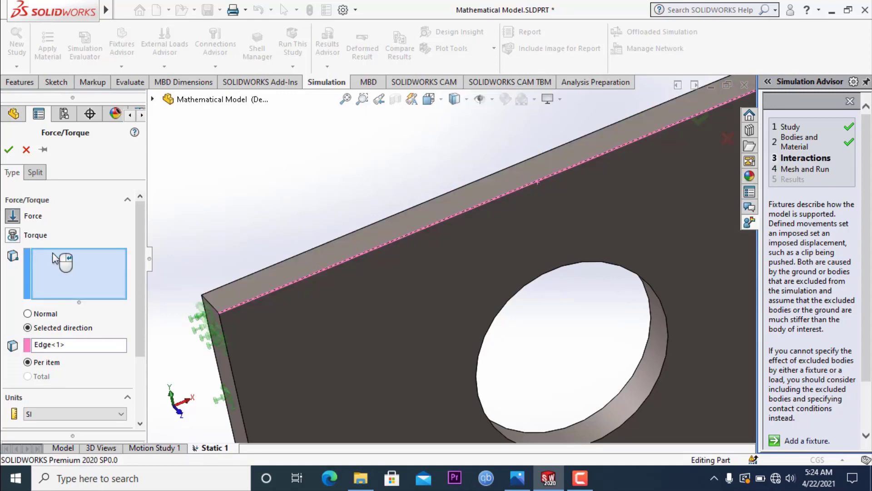
pyautogui.scroll(-3, 348, 318)
pyautogui.scroll(6, 376, 324)
pyautogui.click(518, 340)
pyautogui.scroll(-1, 519, 341)
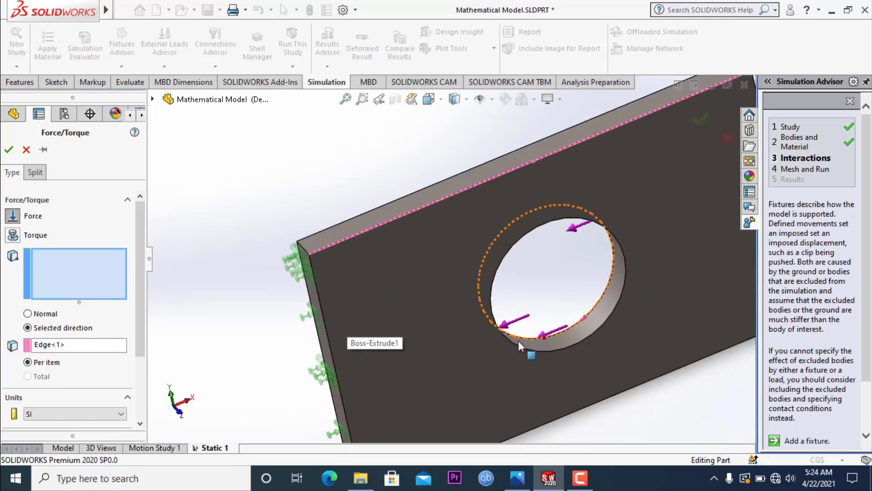
pyautogui.click(602, 311)
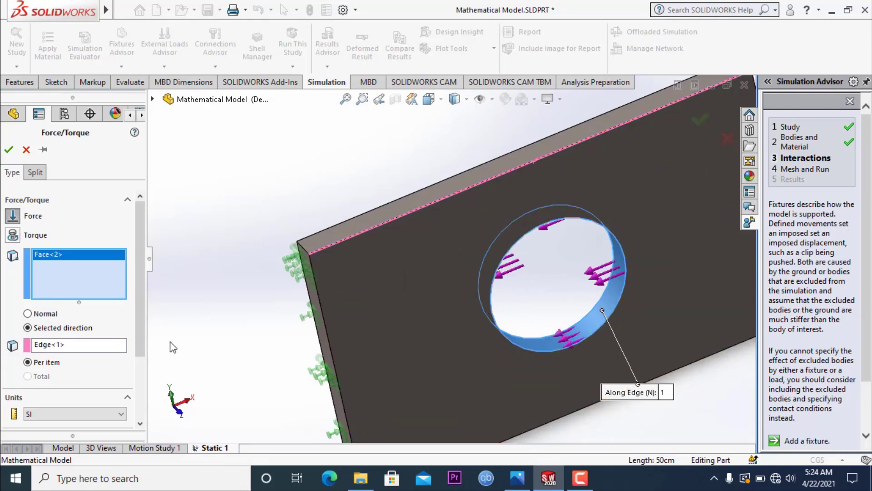
# Step: Set the force on the hole's inner face to 5000 N, keeping SI units, and discard the load
pyautogui.scroll(-3, 146, 338)
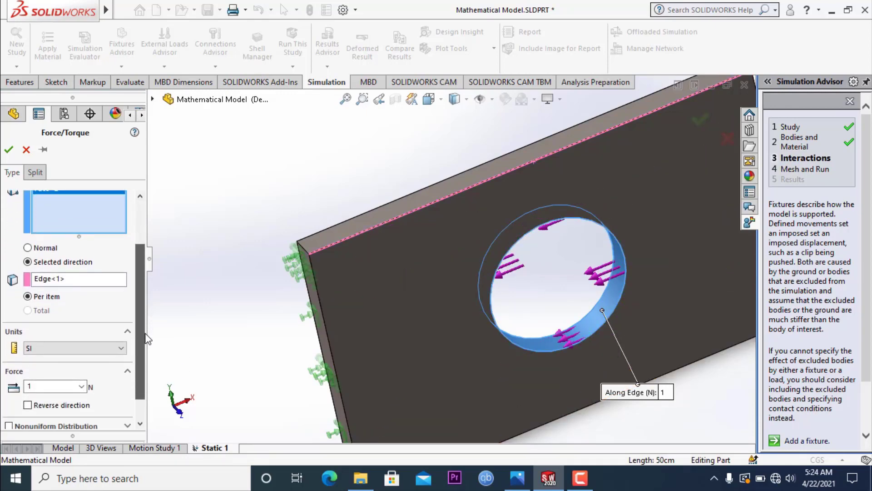
pyautogui.click(90, 347)
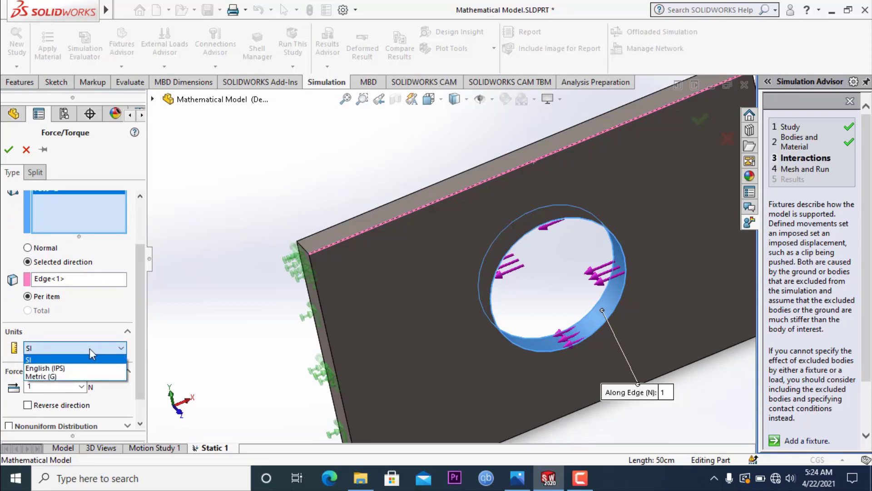
pyautogui.click(89, 348)
pyautogui.doubleClick(40, 386)
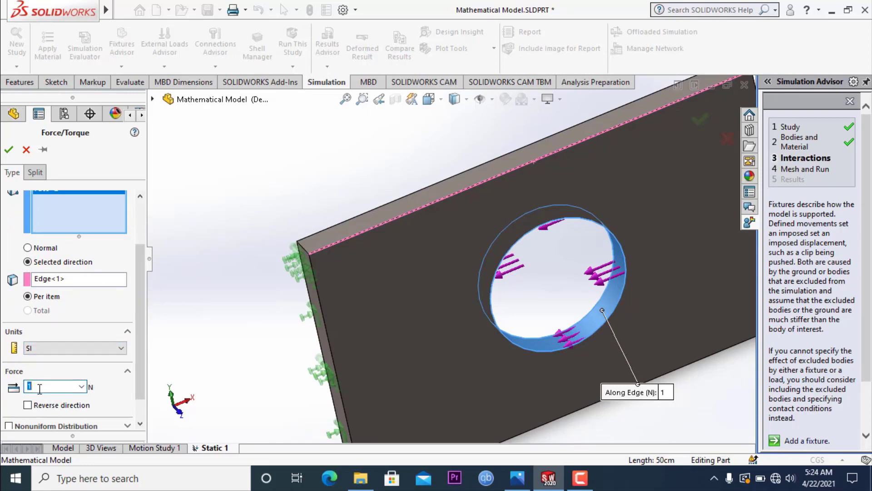
pyautogui.write('5000')
pyautogui.click(68, 371)
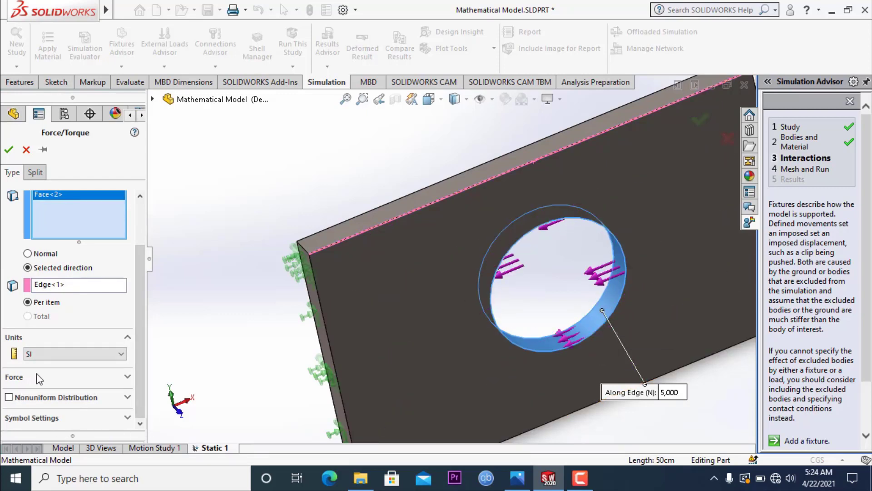
pyautogui.click(76, 357)
pyautogui.click(76, 357)
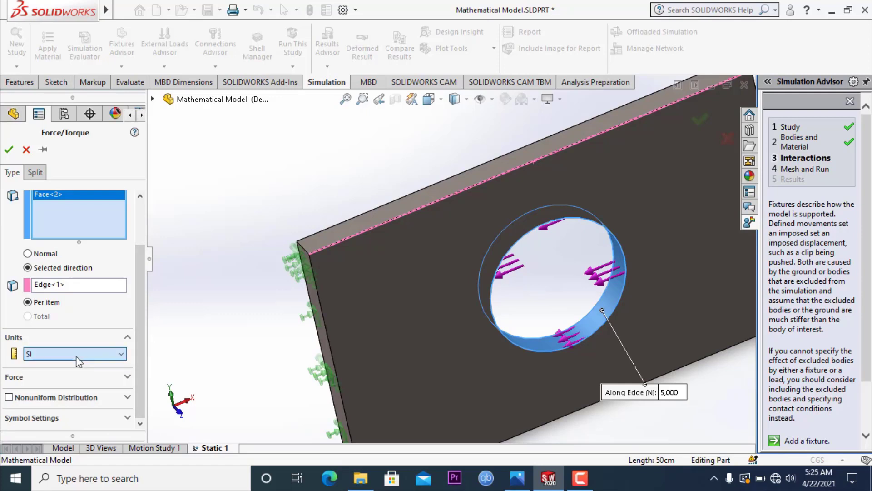
pyautogui.click(127, 378)
pyautogui.moveTo(138, 366); pyautogui.dragTo(145, 412)
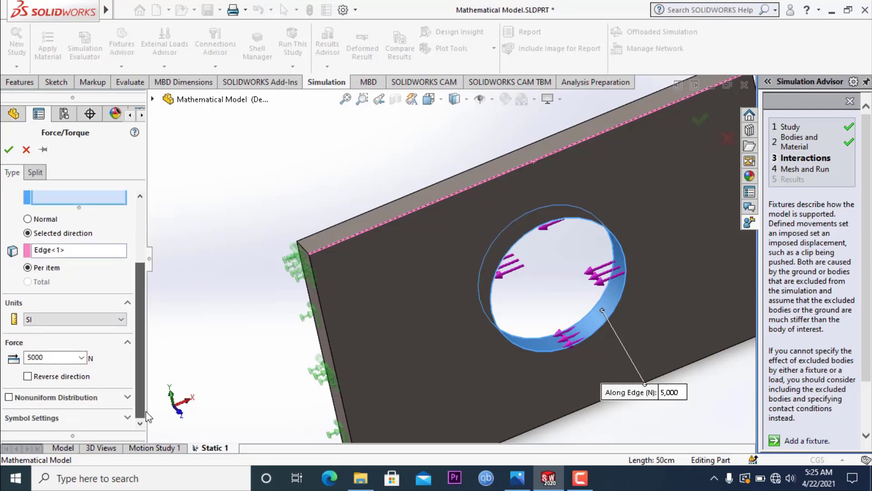
pyautogui.click(28, 377)
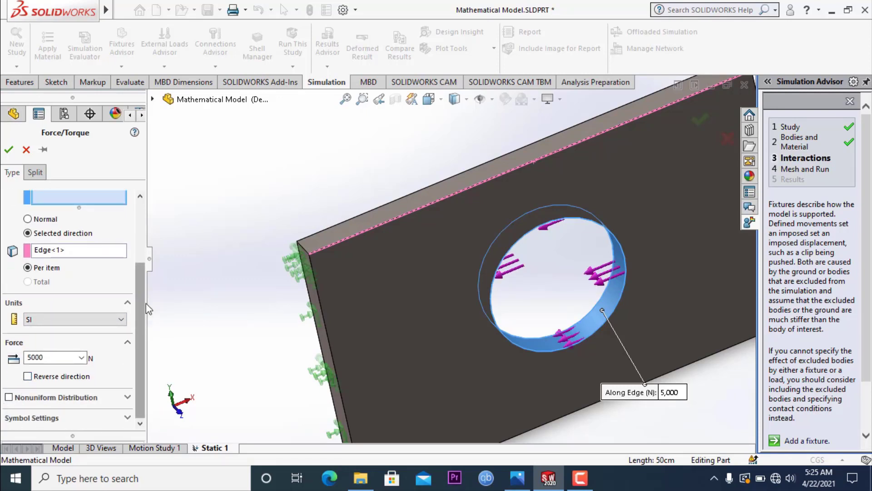
pyautogui.press('Escape')
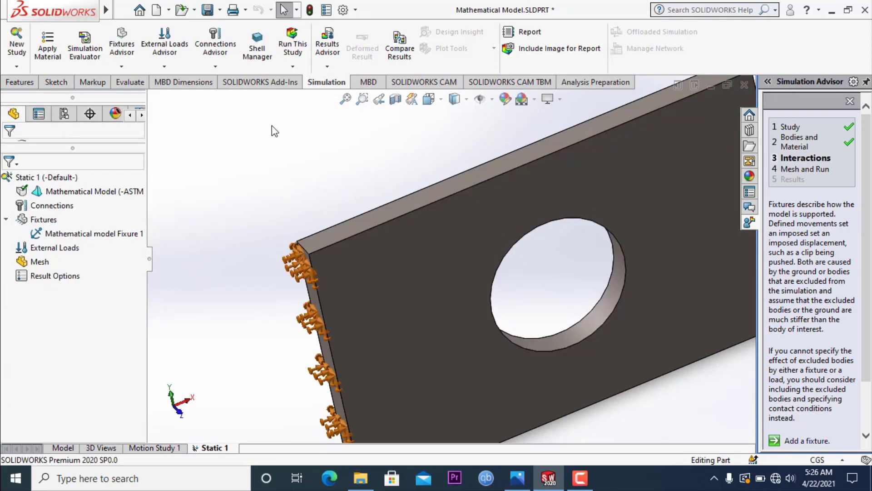
# Step: Examine the Torque load settings and leave them without adding a load
pyautogui.click(175, 67)
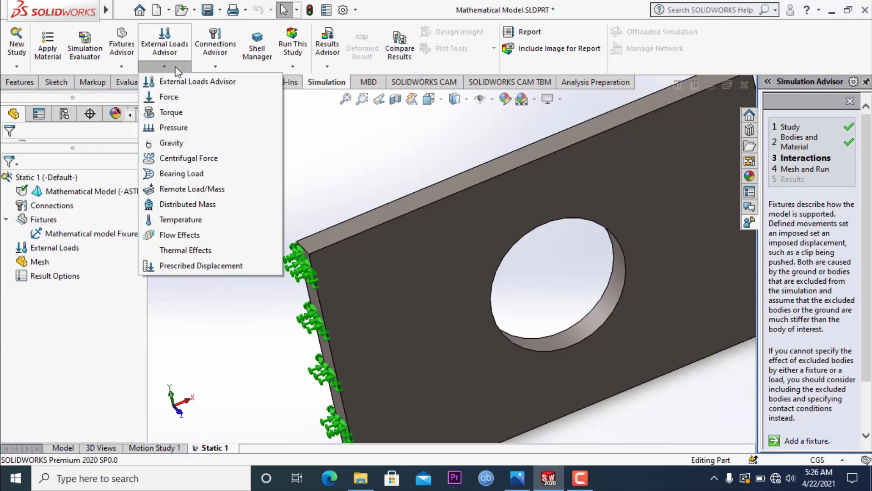
pyautogui.click(199, 119)
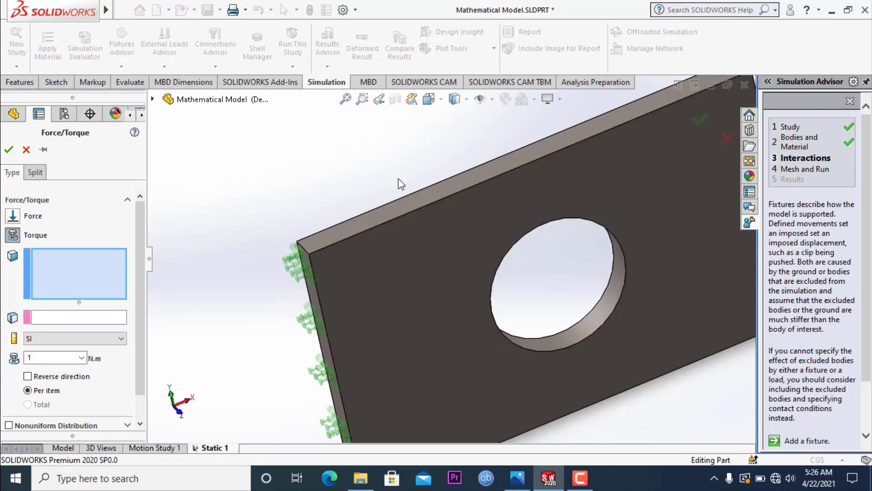
pyautogui.scroll(3, 672, 267)
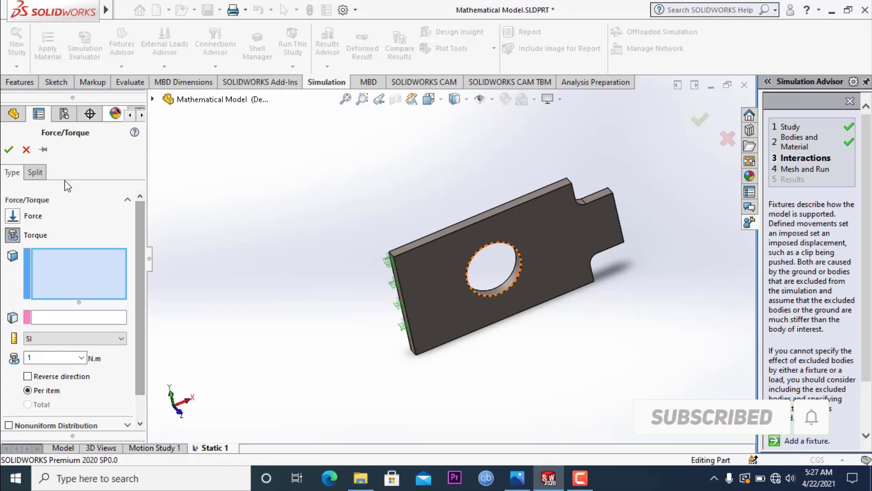
pyautogui.click(26, 149)
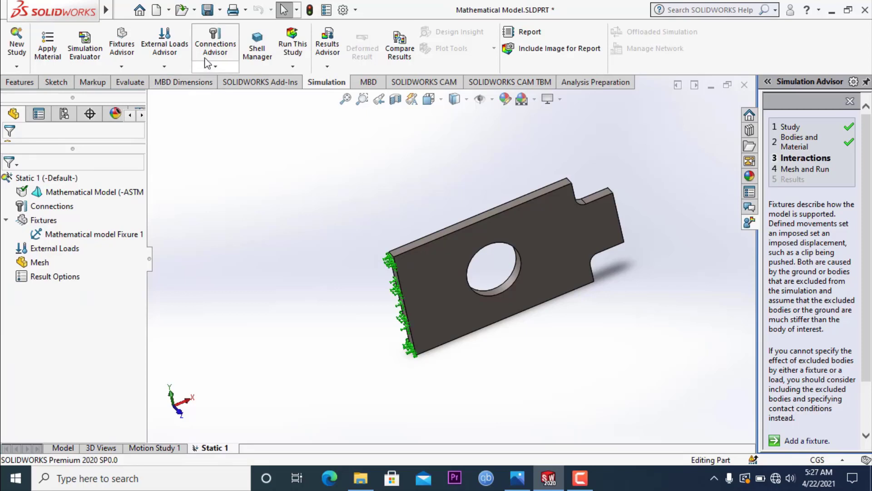
# Step: Start a Pressure load normal to the plate's large front face
pyautogui.click(164, 66)
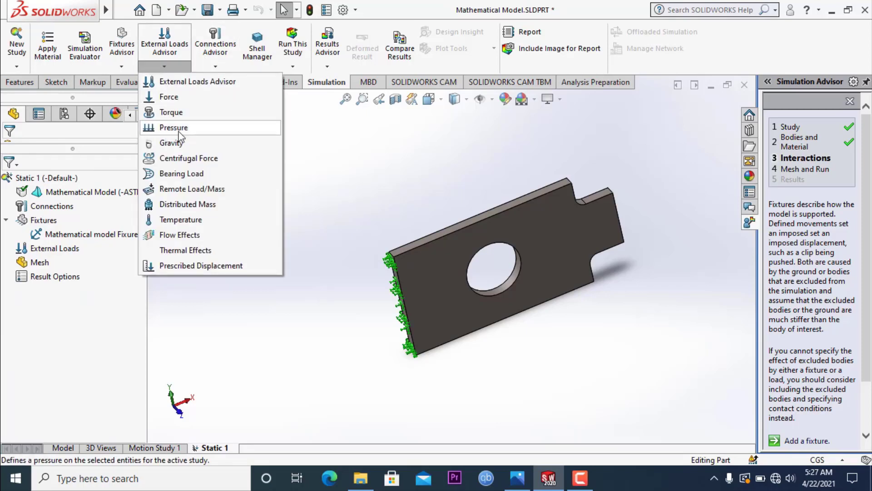
pyautogui.click(207, 135)
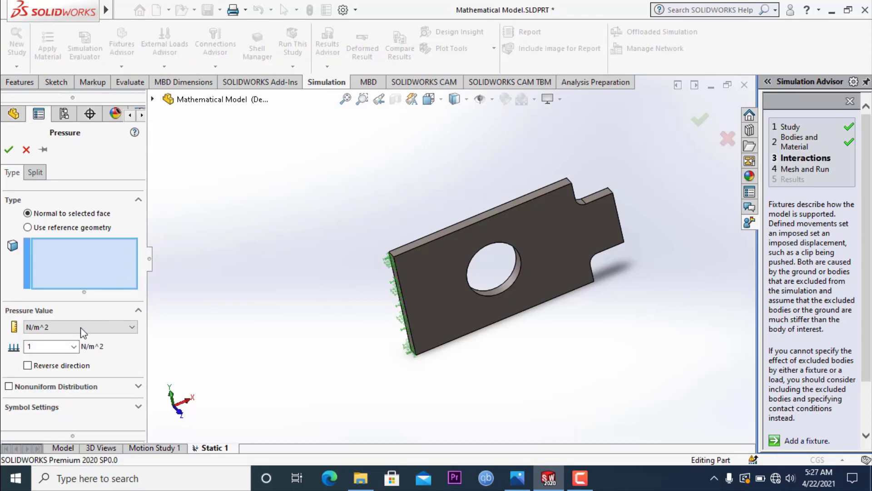
pyautogui.scroll(-3, 516, 227)
pyautogui.scroll(-2, 518, 233)
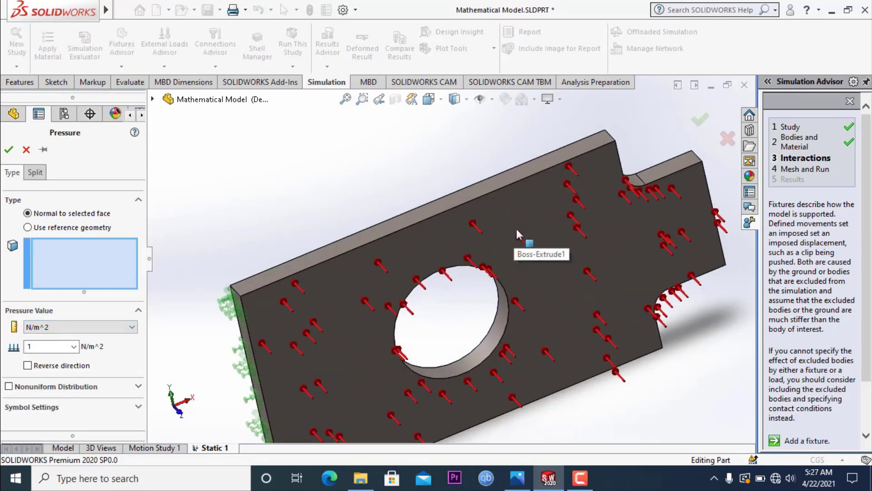
pyautogui.click(537, 208)
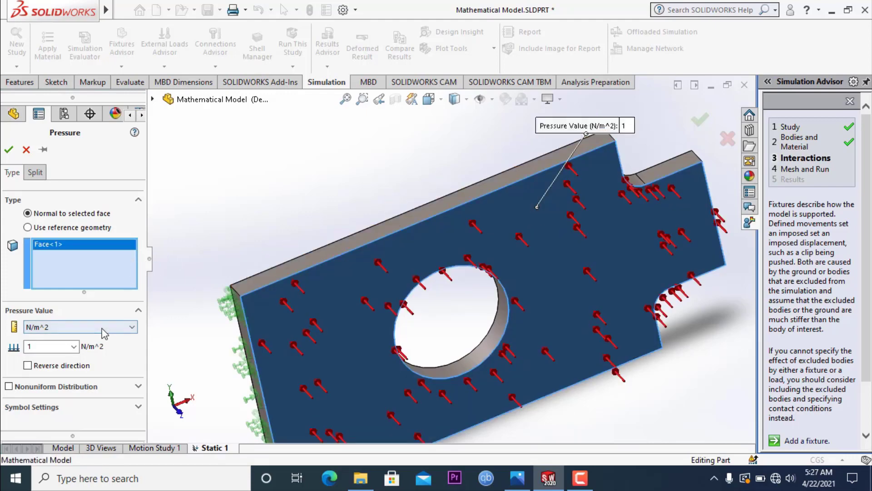
pyautogui.doubleClick(41, 347)
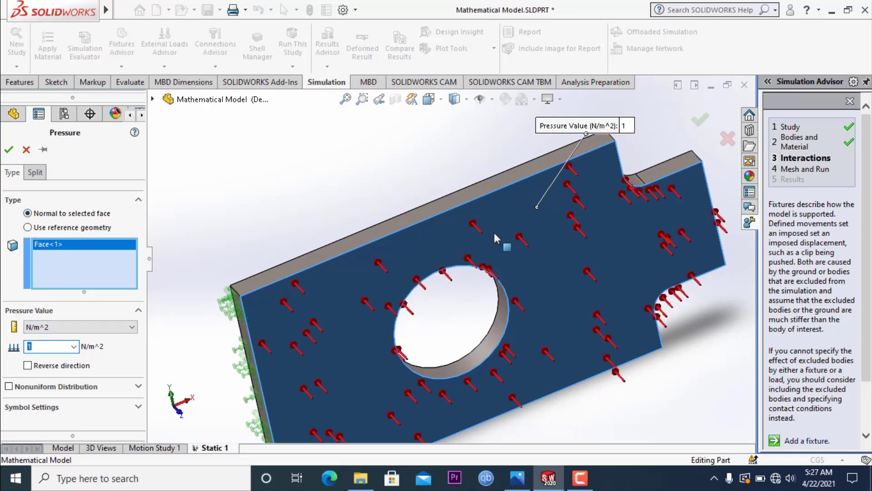
# Step: Direct the pressure by reference geometry using the narrow end tab's upper side face, and set its value to 500 N/m^2
pyautogui.click(28, 227)
pyautogui.scroll(2, 506, 269)
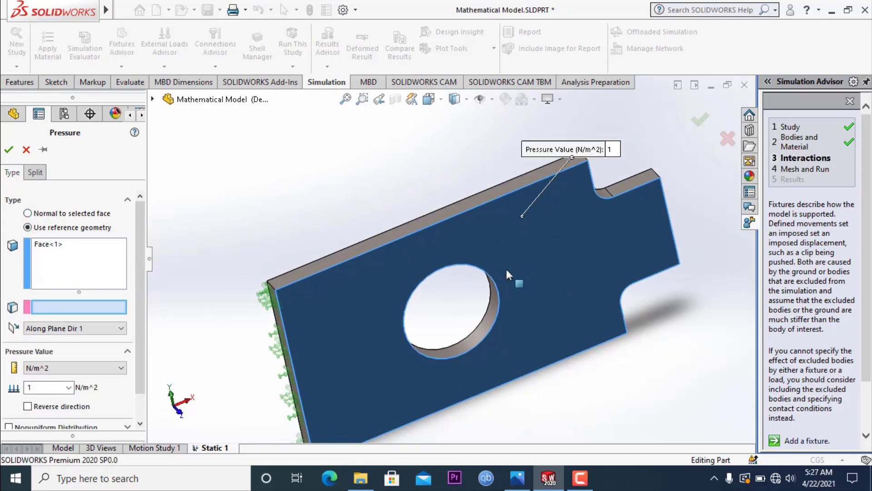
pyautogui.click(634, 184)
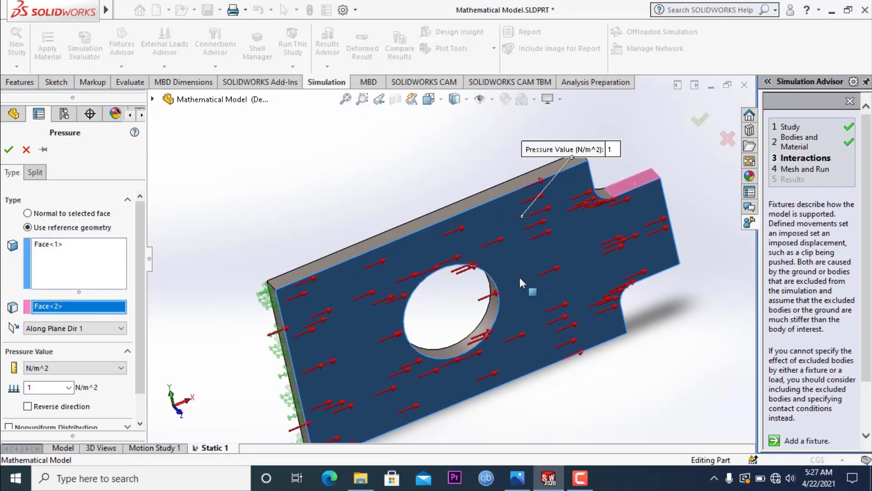
pyautogui.doubleClick(41, 388)
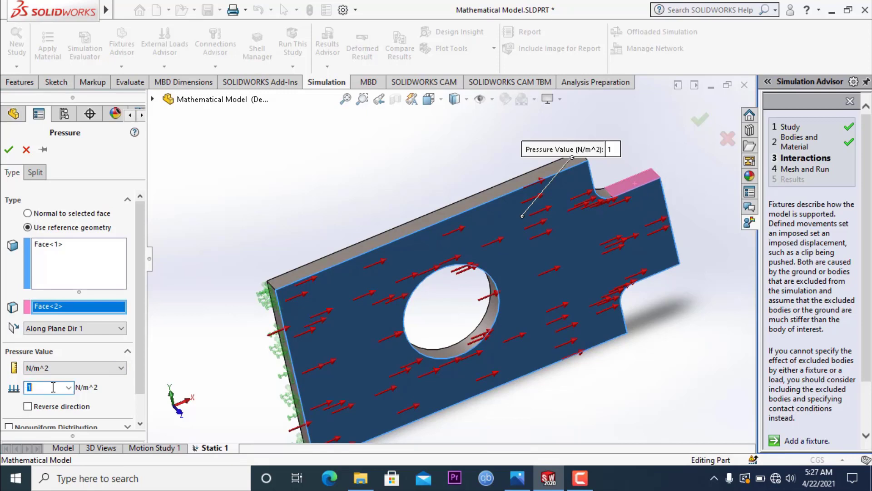
pyautogui.write('500')
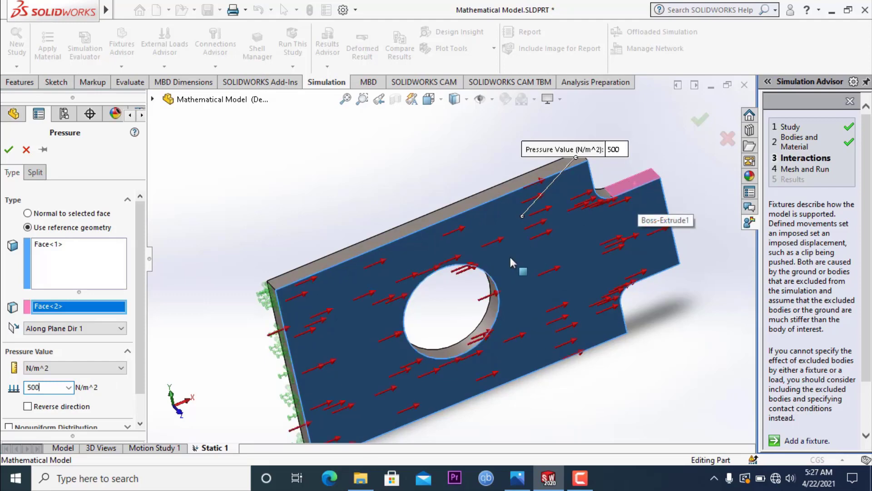
# Step: Switch the pressure back to normal to the selected face, reverse its direction, and discard the load
pyautogui.click(28, 213)
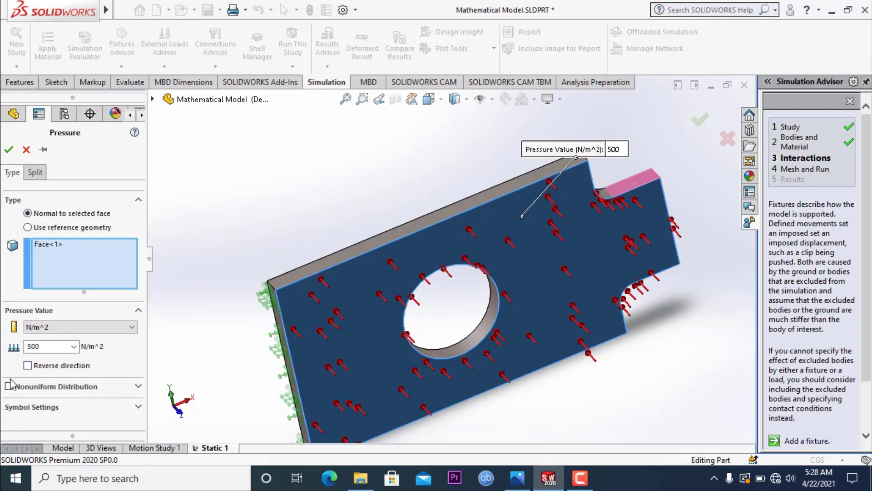
pyautogui.click(27, 366)
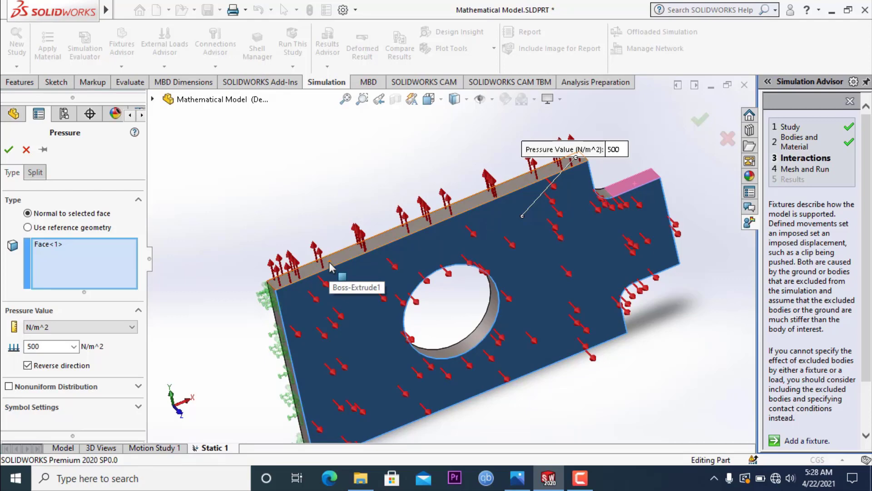
pyautogui.click(8, 149)
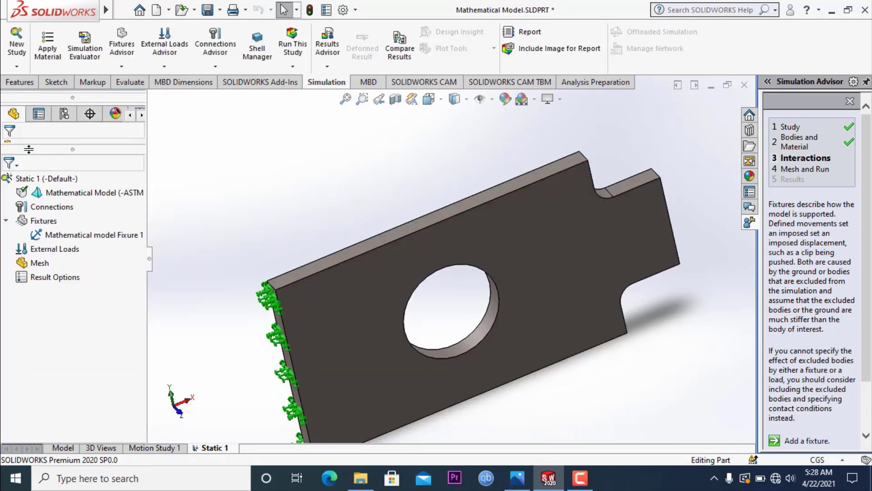
# Step: Preview a Gravity load normal to the Top Plane, flip its direction and restore it, and discard the load
pyautogui.click(176, 70)
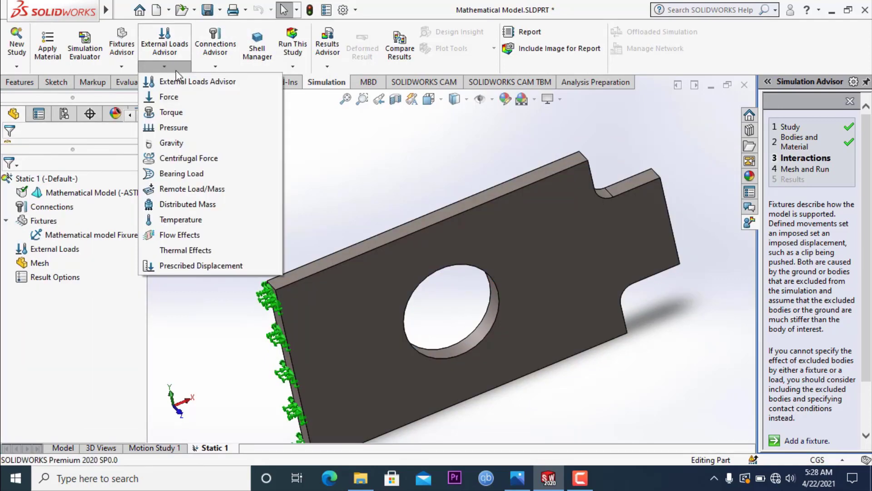
pyautogui.click(189, 142)
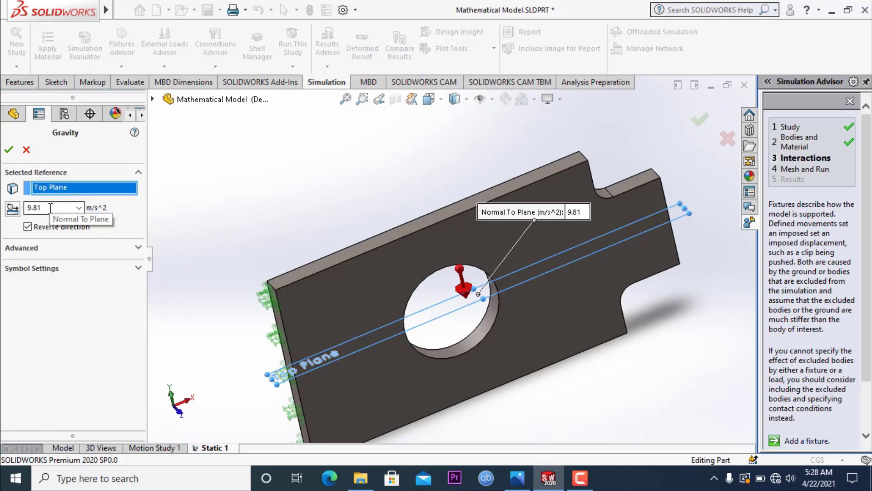
pyautogui.doubleClick(50, 207)
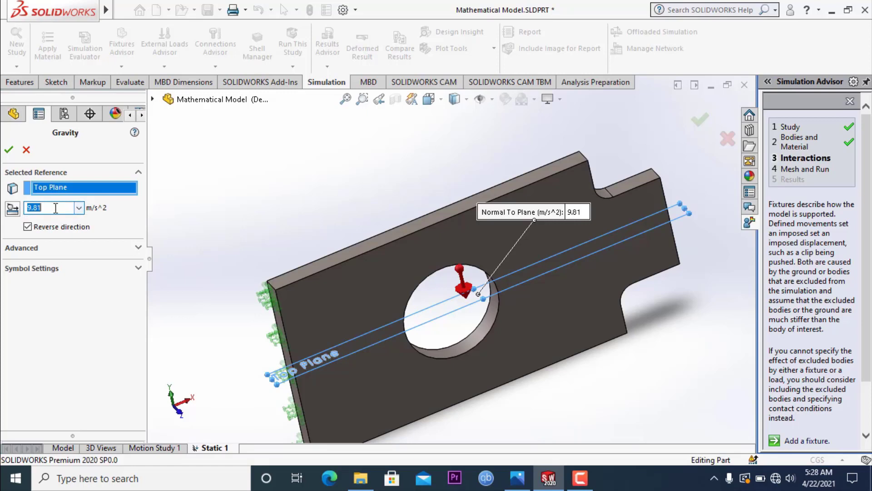
pyautogui.click(30, 229)
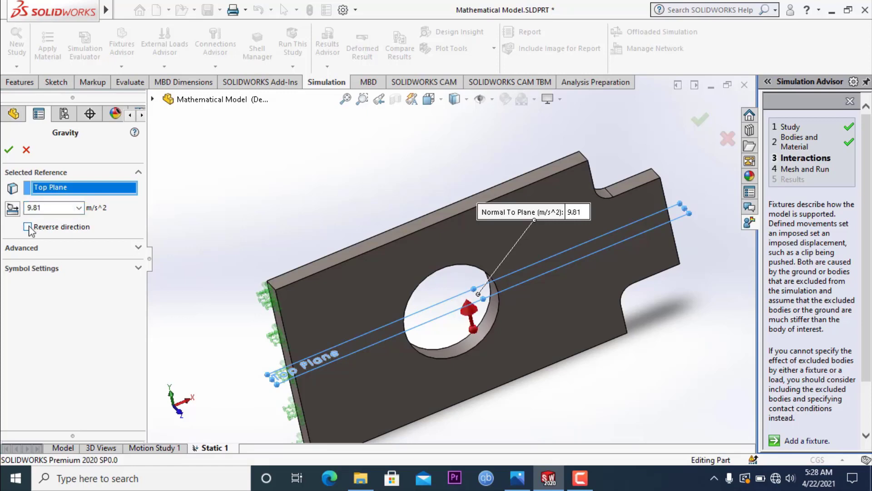
pyautogui.click(30, 228)
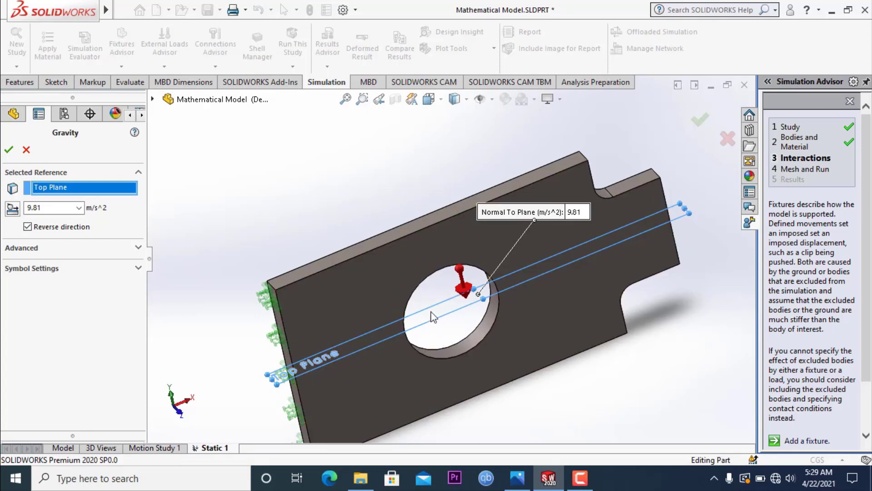
pyautogui.click(26, 150)
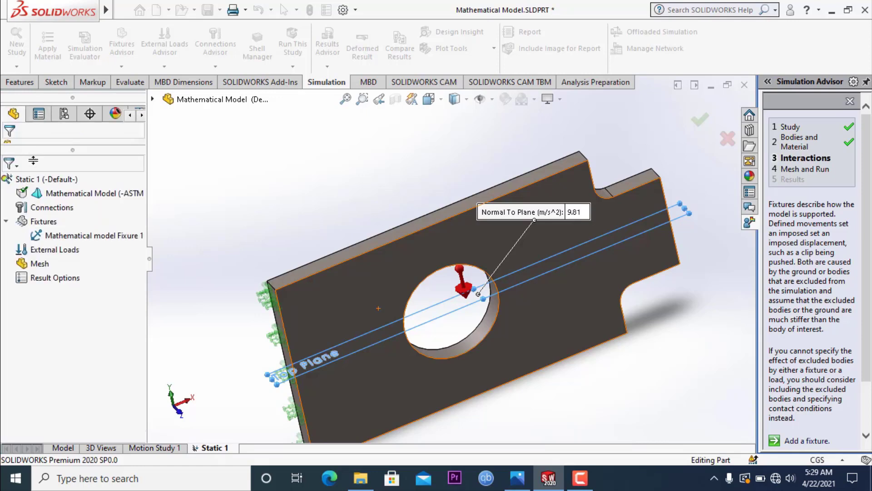
# Step: Open the Centrifugal Force load settings to view their options and close them without adding a load
pyautogui.click(188, 69)
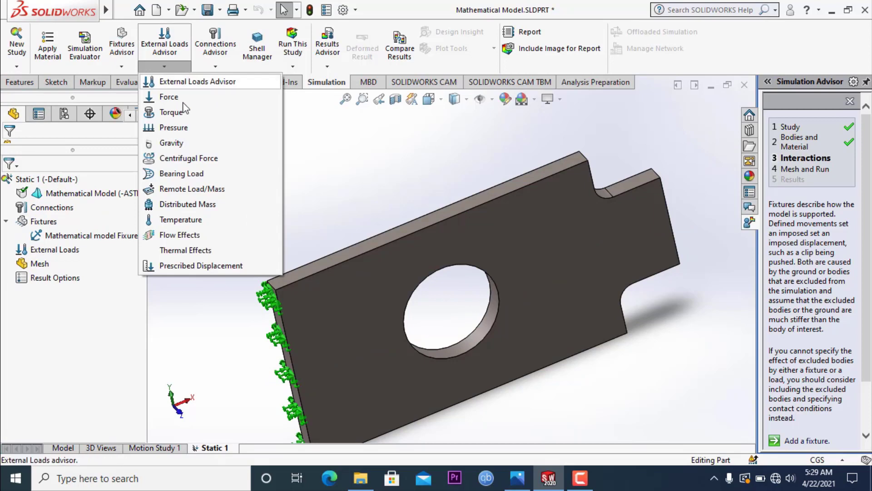
pyautogui.click(184, 159)
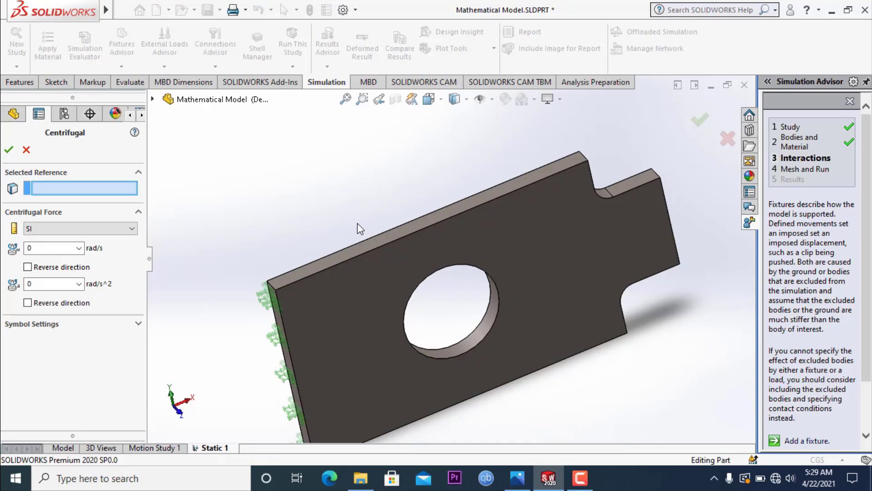
pyautogui.click(25, 151)
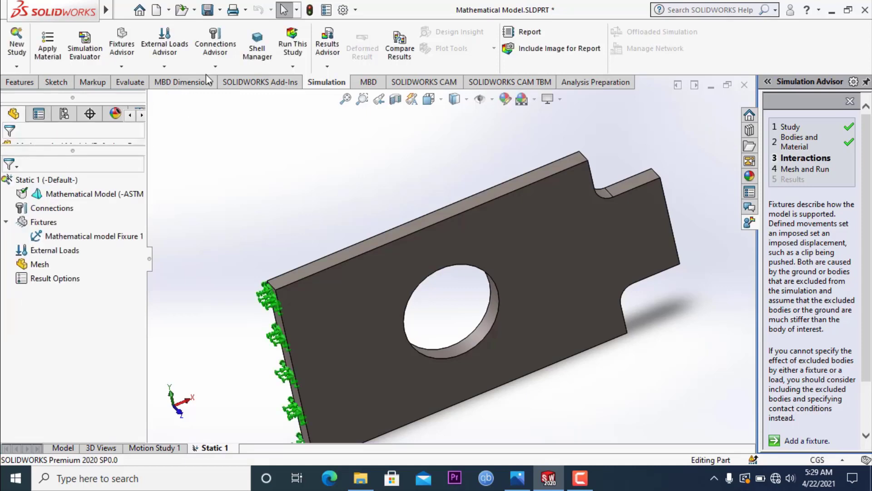
# Step: Preview a Bearing Load on the plate's long upper side face, and discard the load
pyautogui.click(215, 67)
pyautogui.click(164, 67)
pyautogui.click(159, 69)
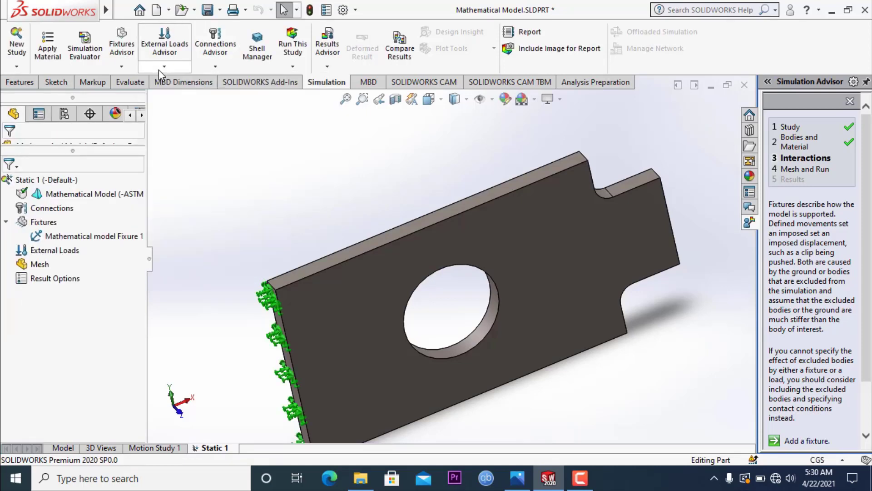
pyautogui.click(159, 70)
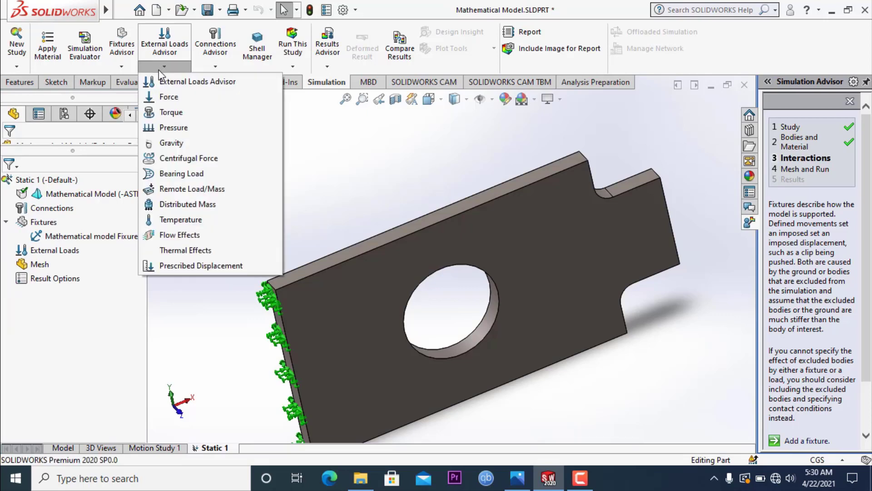
pyautogui.click(185, 176)
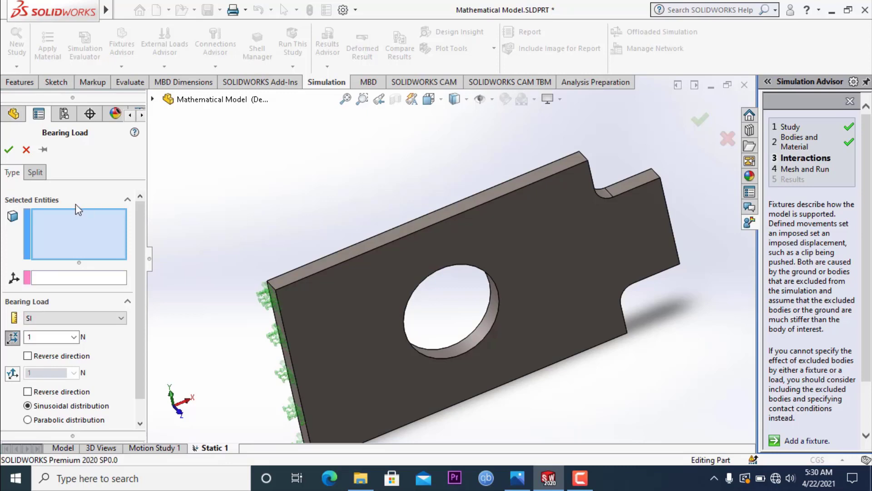
pyautogui.scroll(-1, 140, 249)
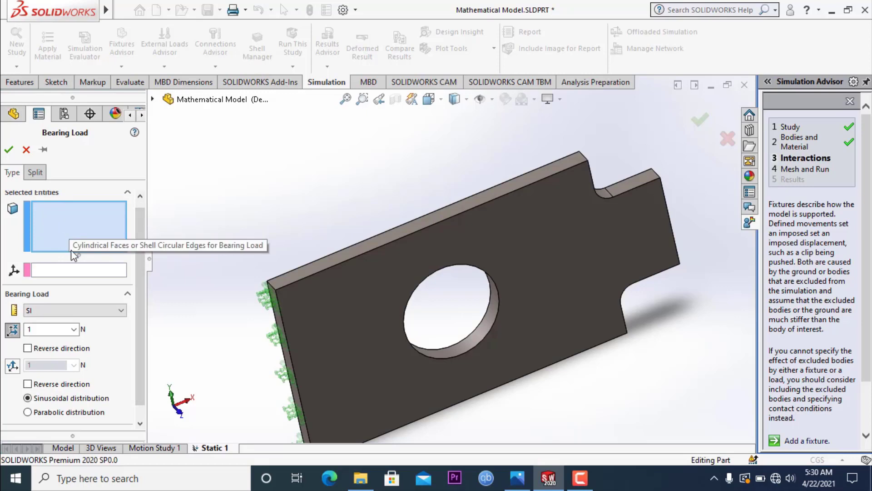
pyautogui.click(345, 256)
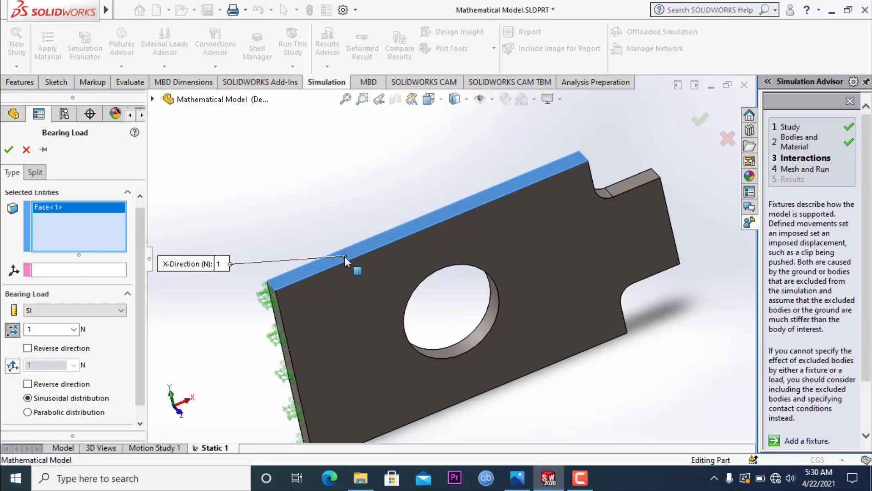
pyautogui.click(26, 152)
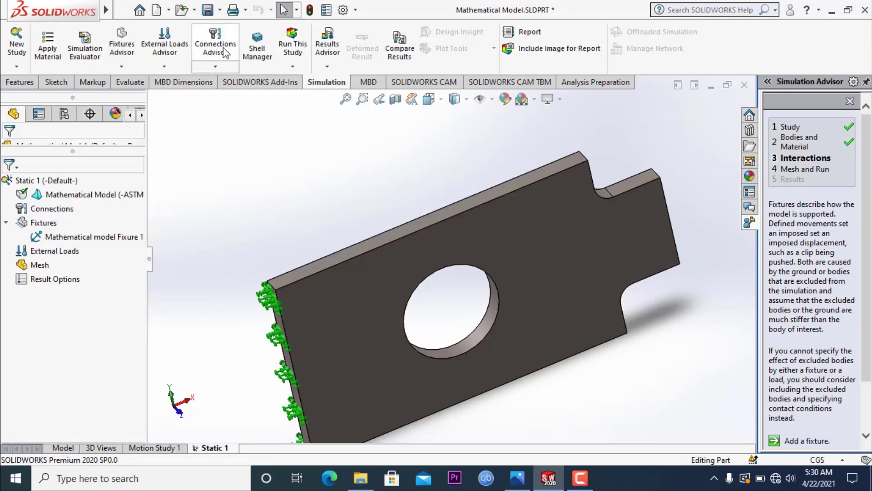
# Step: Open a Temperature load, review its available temperature units while keeping Kelvin, and discard the load
pyautogui.click(164, 67)
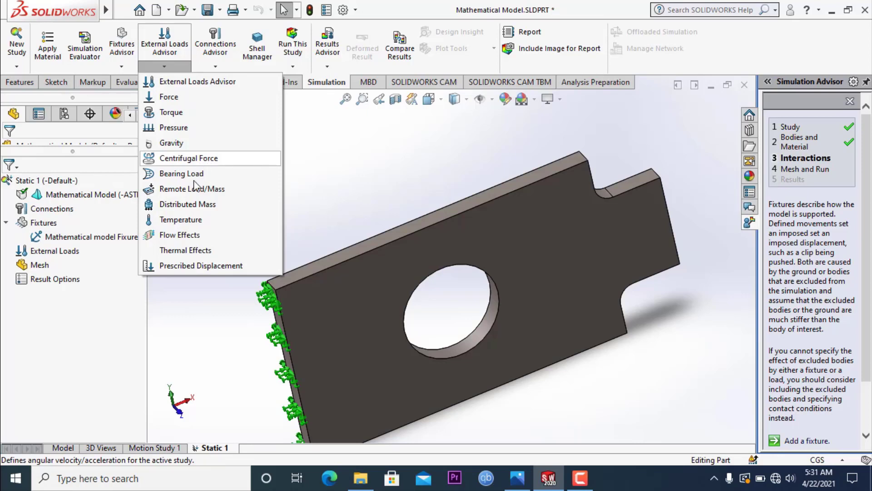
pyautogui.click(206, 223)
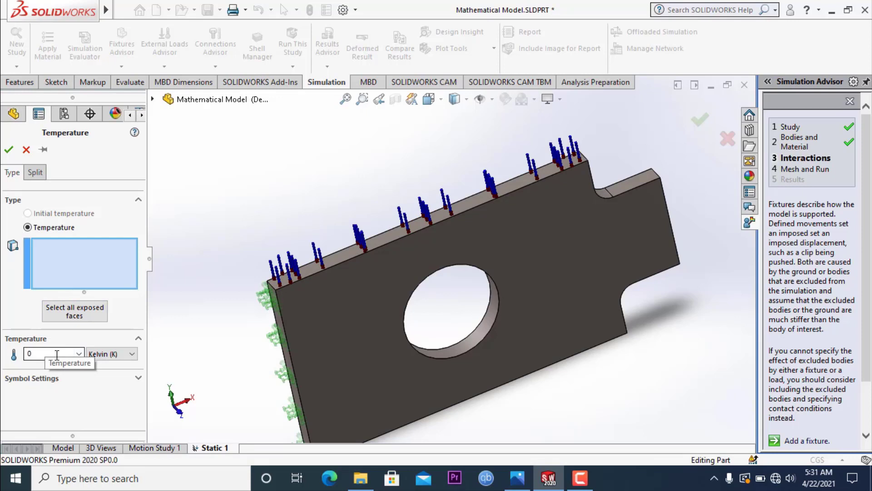
pyautogui.click(123, 353)
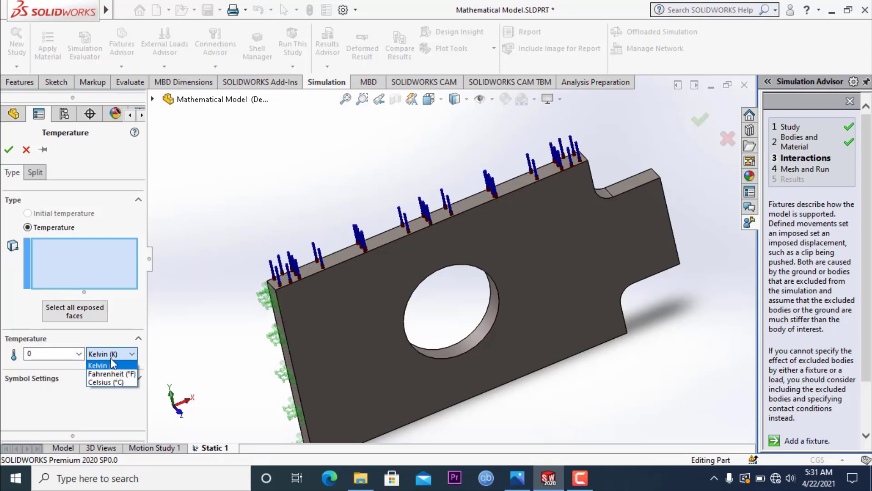
pyautogui.click(113, 364)
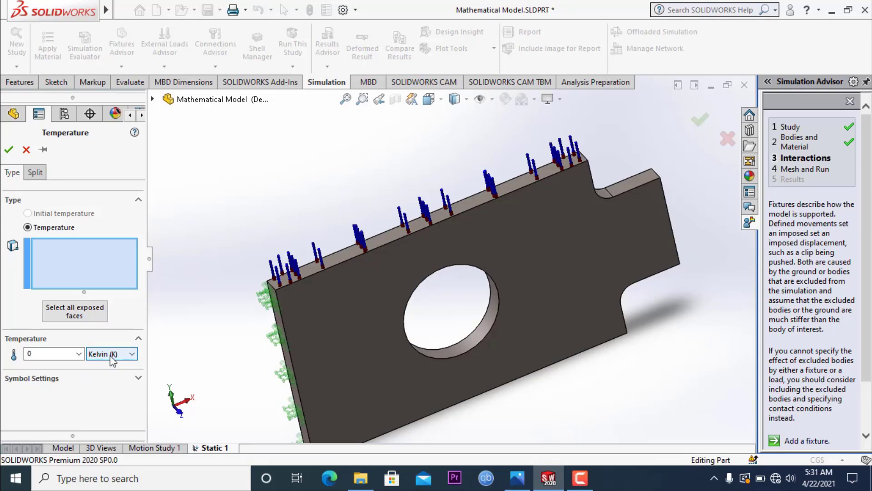
pyautogui.click(113, 359)
pyautogui.click(28, 153)
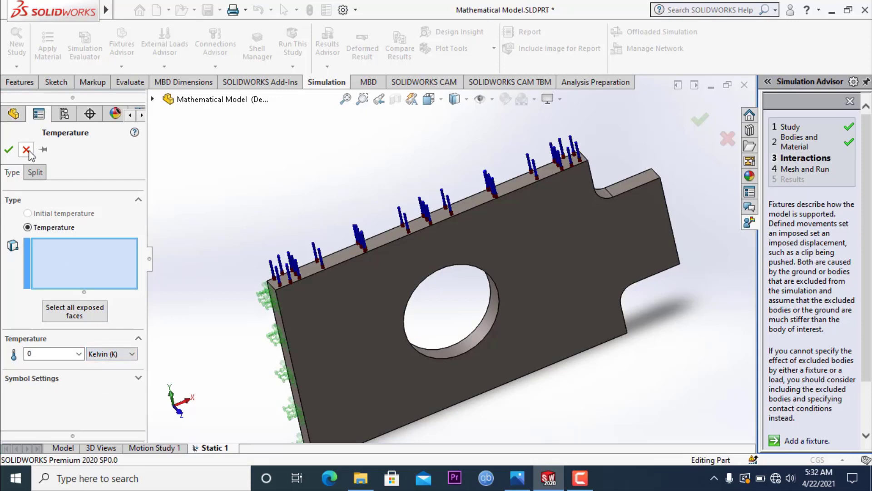
pyautogui.click(28, 153)
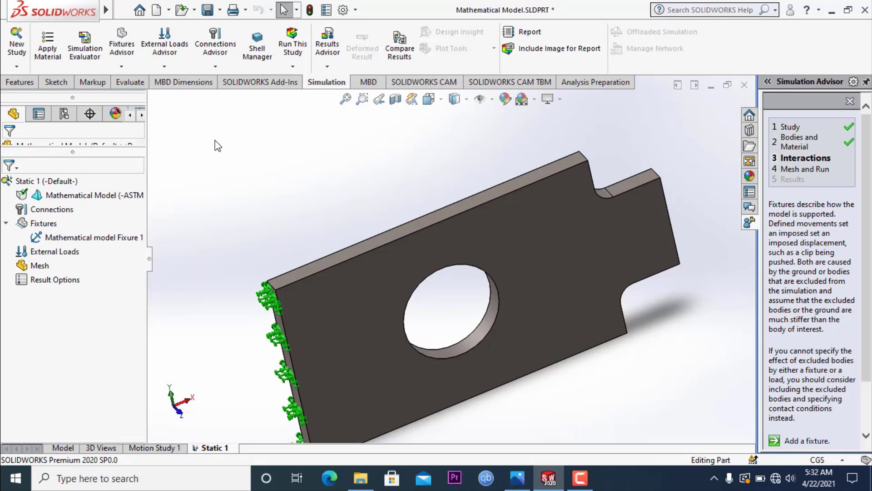
# Step: Open the study's Flow/Thermal Effects options, select temperatures from a thermal study, and close them without saving
pyautogui.click(164, 66)
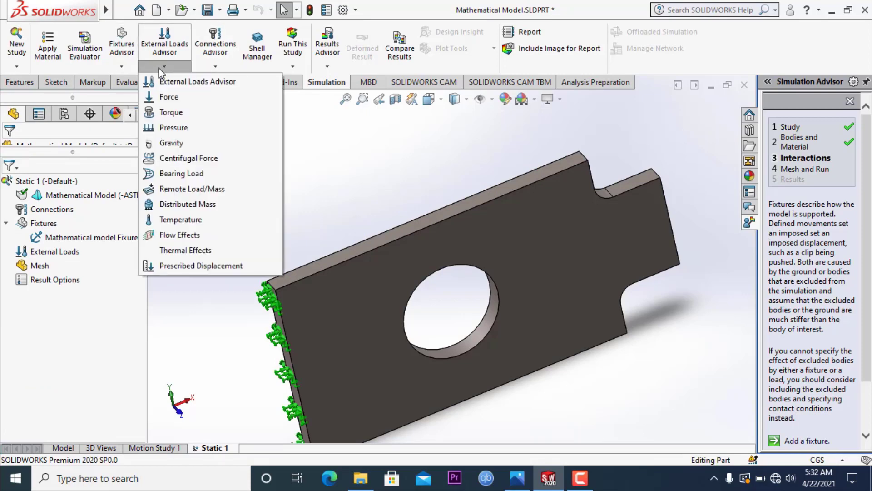
pyautogui.click(193, 235)
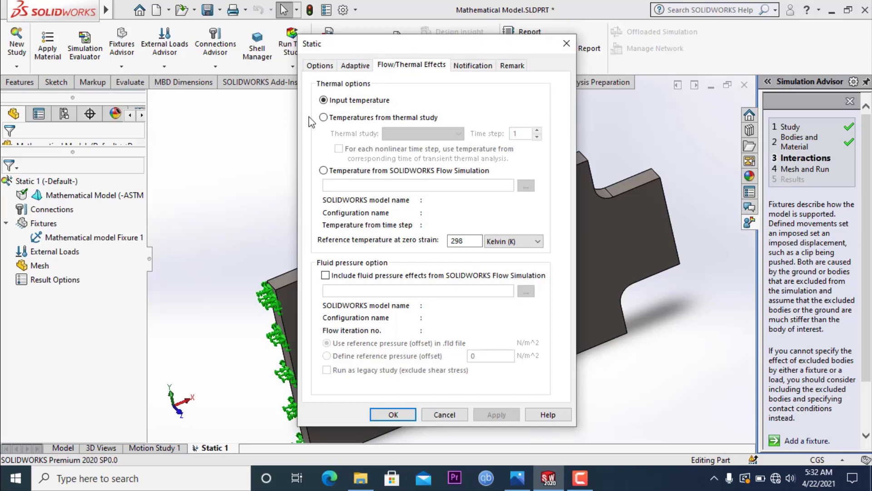
pyautogui.click(324, 117)
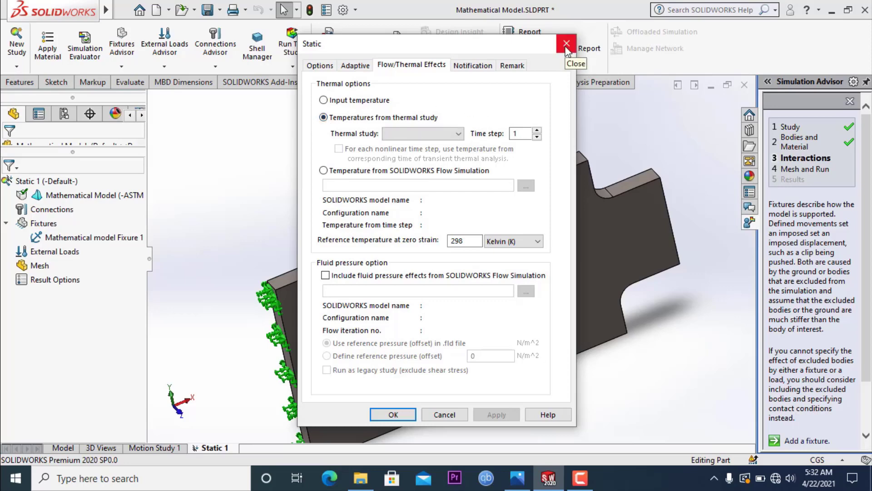
pyautogui.click(566, 44)
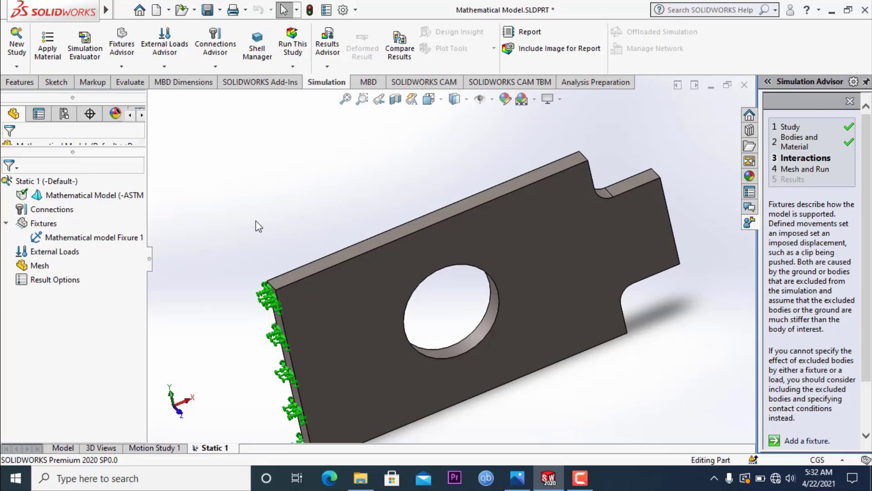
# Step: Start a Force load normal to the end face of the plate's narrow tab, opposite the fixed end
pyautogui.scroll(5, 367, 335)
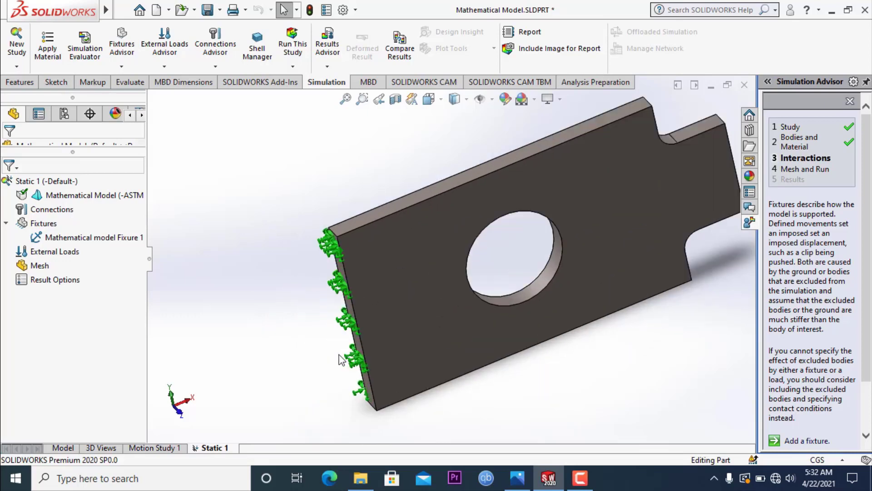
pyautogui.scroll(-6, 436, 272)
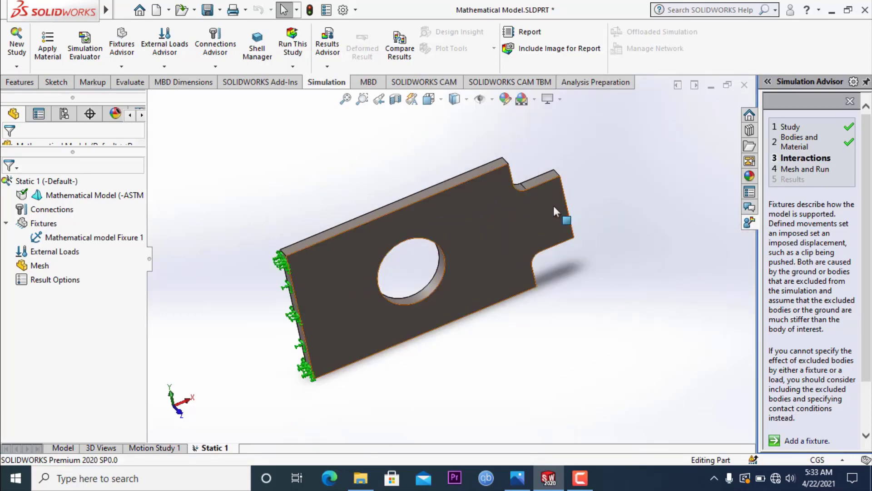
pyautogui.moveTo(600, 185); pyautogui.dragTo(565, 344, button='middle')
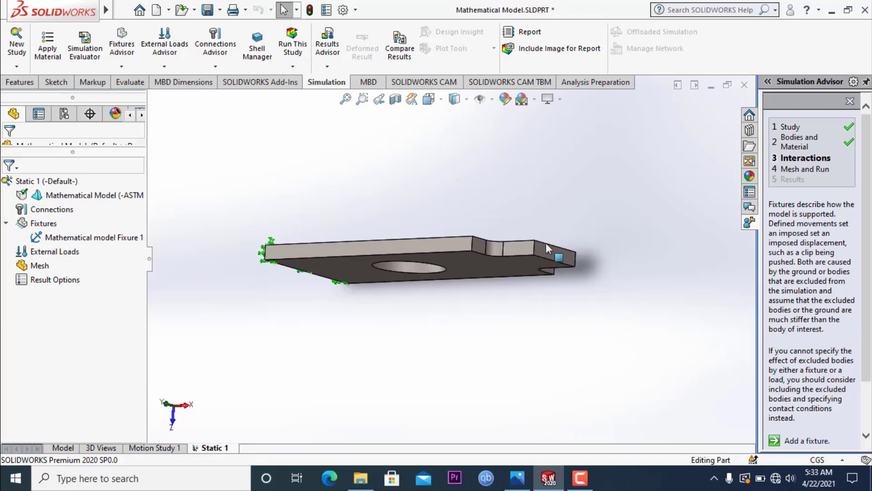
pyautogui.click(164, 67)
pyautogui.click(167, 97)
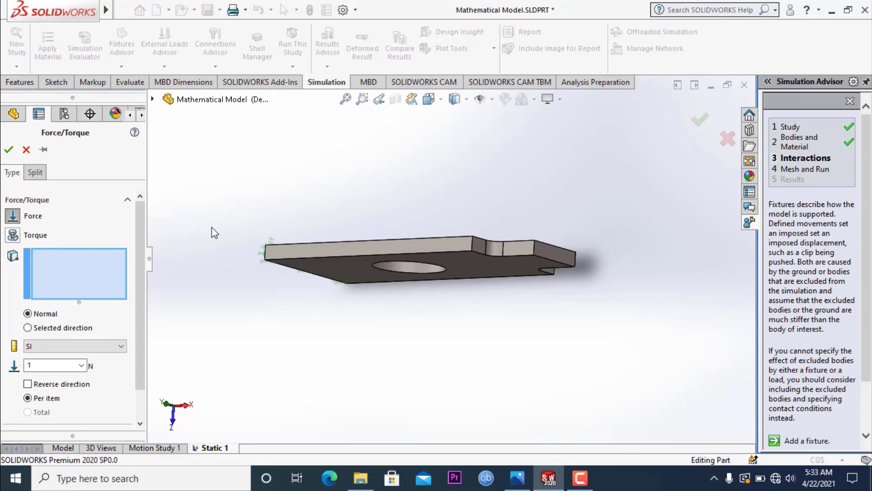
pyautogui.click(550, 251)
pyautogui.moveTo(434, 323); pyautogui.dragTo(488, 165, button='middle')
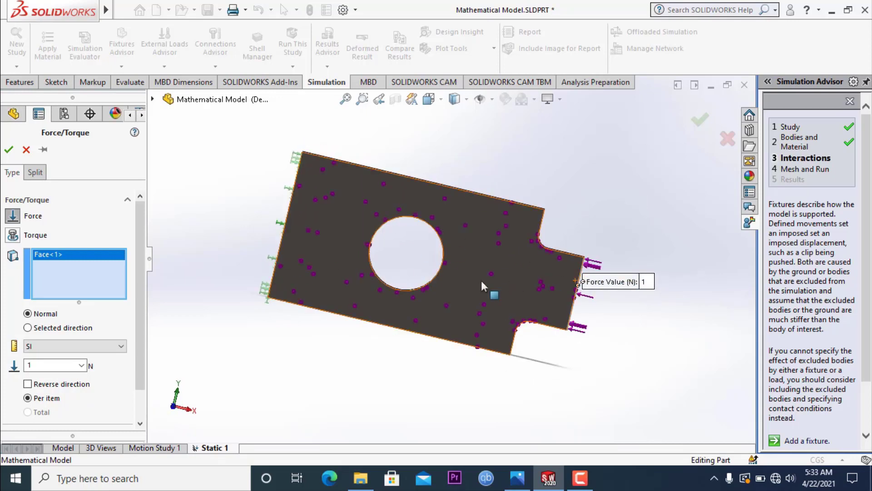
# Step: Reverse the force so it pulls outward from the tab, set its value to 11000 N, and apply the load
pyautogui.click(28, 384)
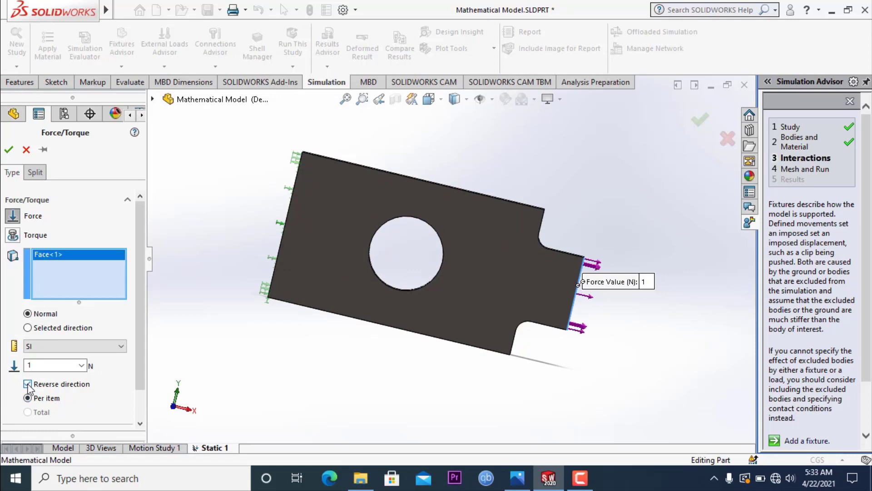
pyautogui.click(58, 364)
pyautogui.write('110000')
pyautogui.press('BackSpace')
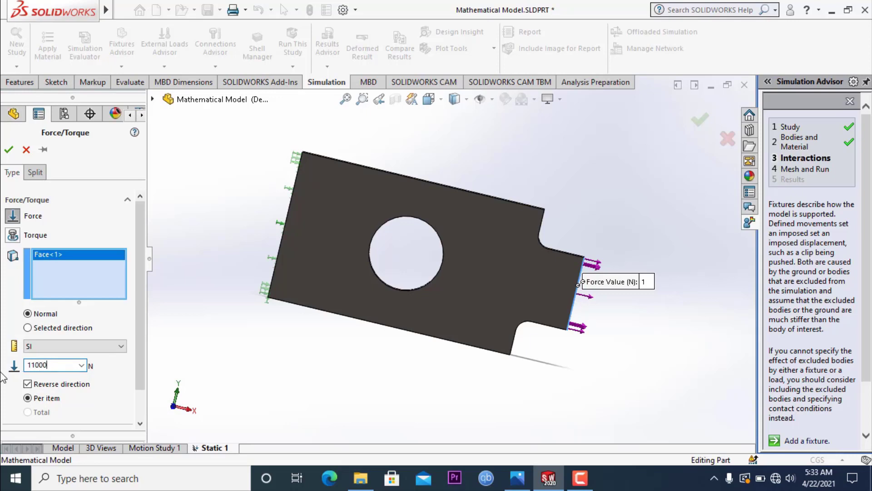
pyautogui.click(10, 150)
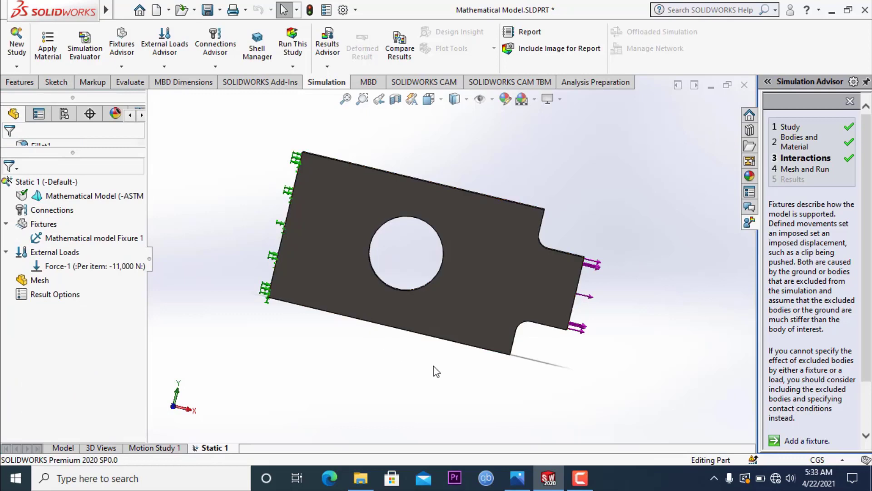
pyautogui.moveTo(434, 366); pyautogui.dragTo(557, 161, button='middle')
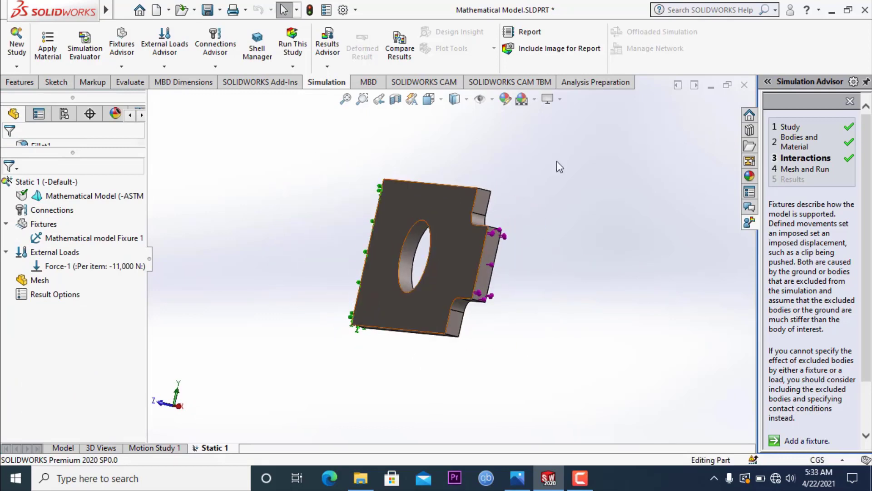